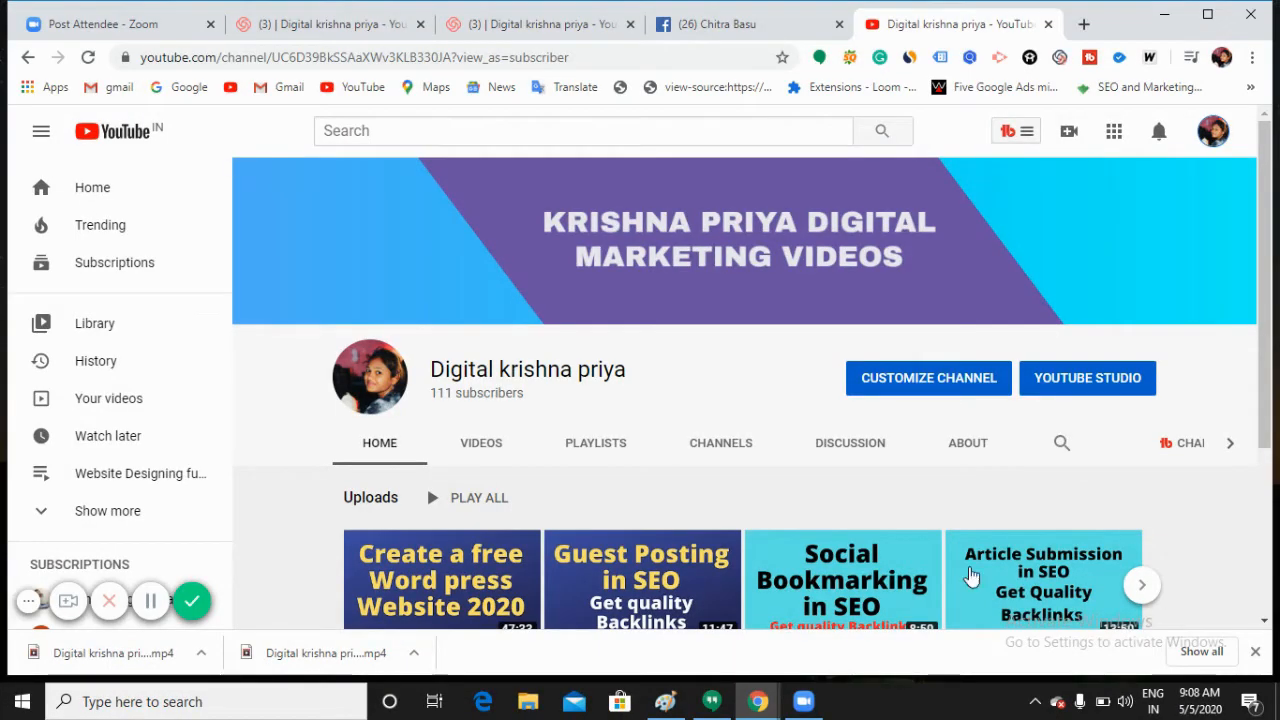
Step: Switch from the YouTube channel to the browser tab showing the Facebook profile
scroll(699, 407, down, 2)
scroll(699, 404, up, 2)
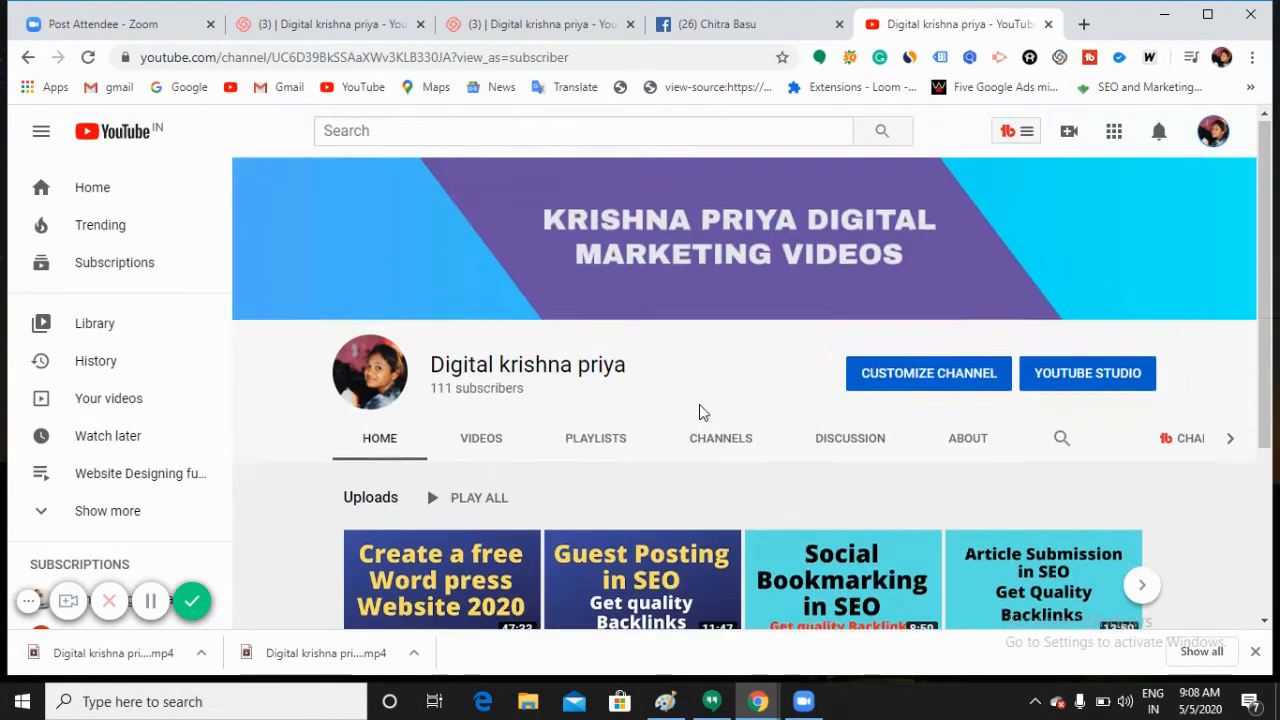
click(717, 26)
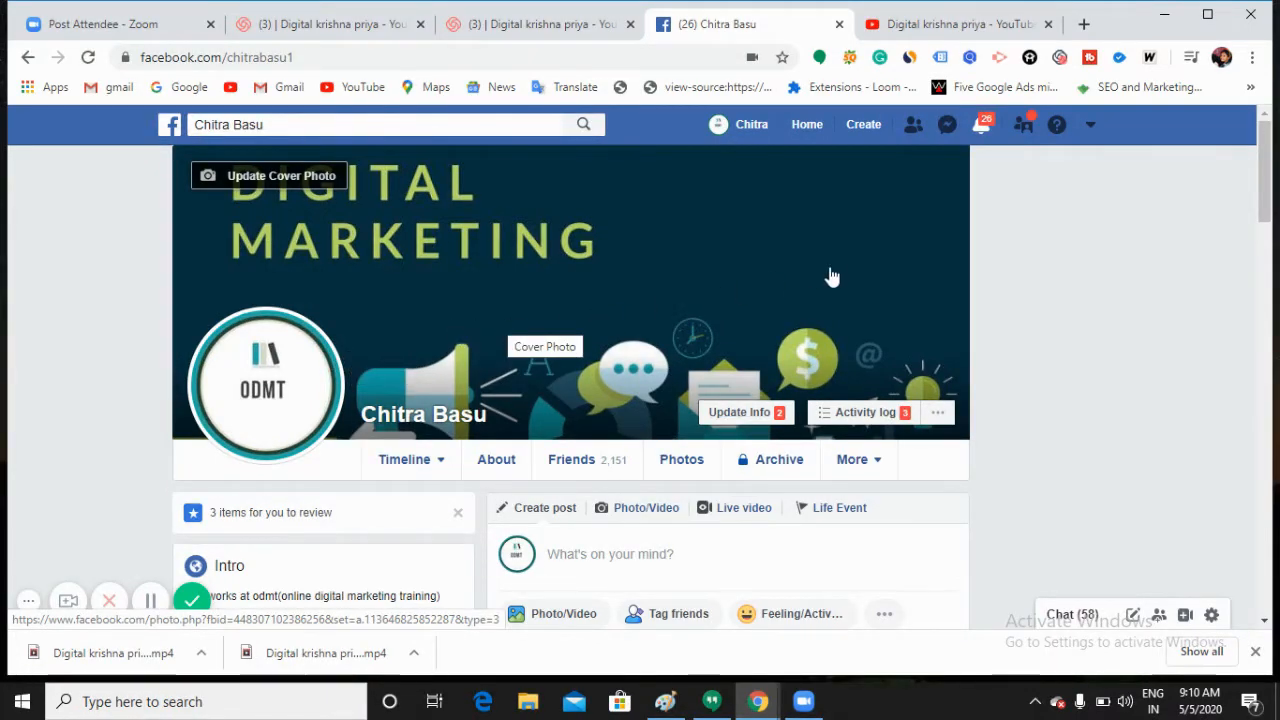
Step: Choose Page from the top-bar Create menu to reach the Create a Page screen
click(857, 130)
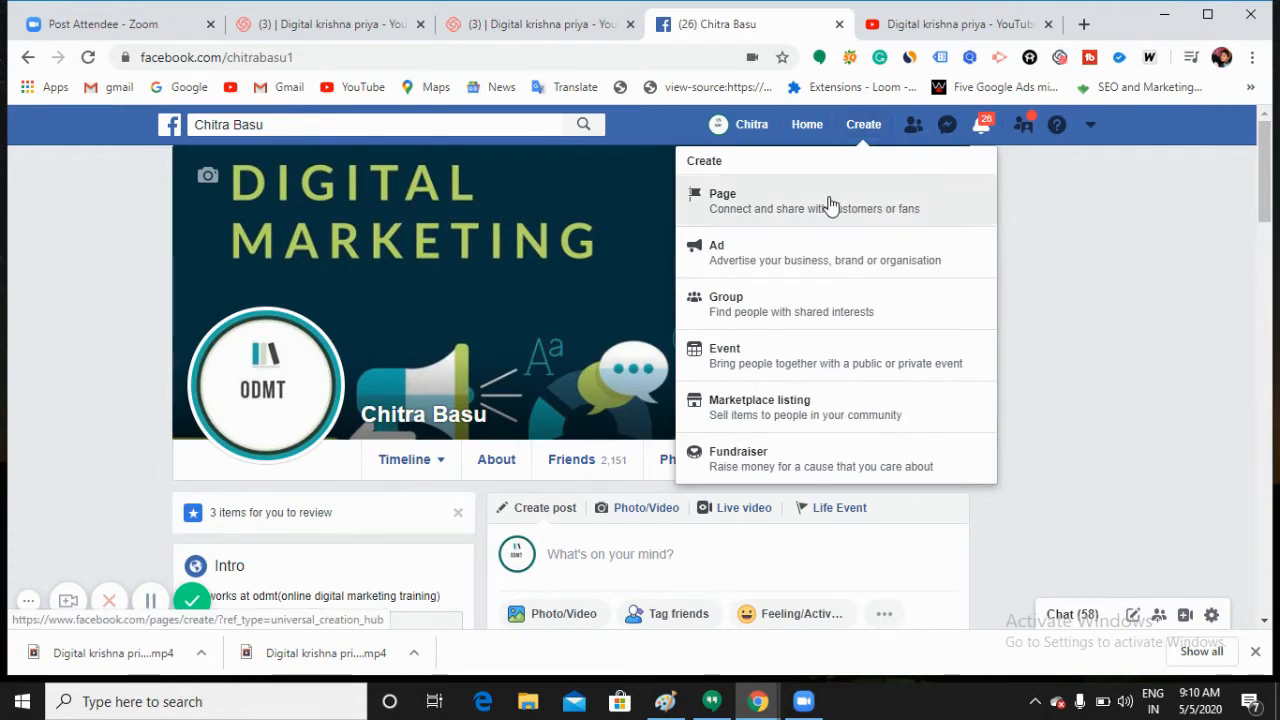
click(829, 204)
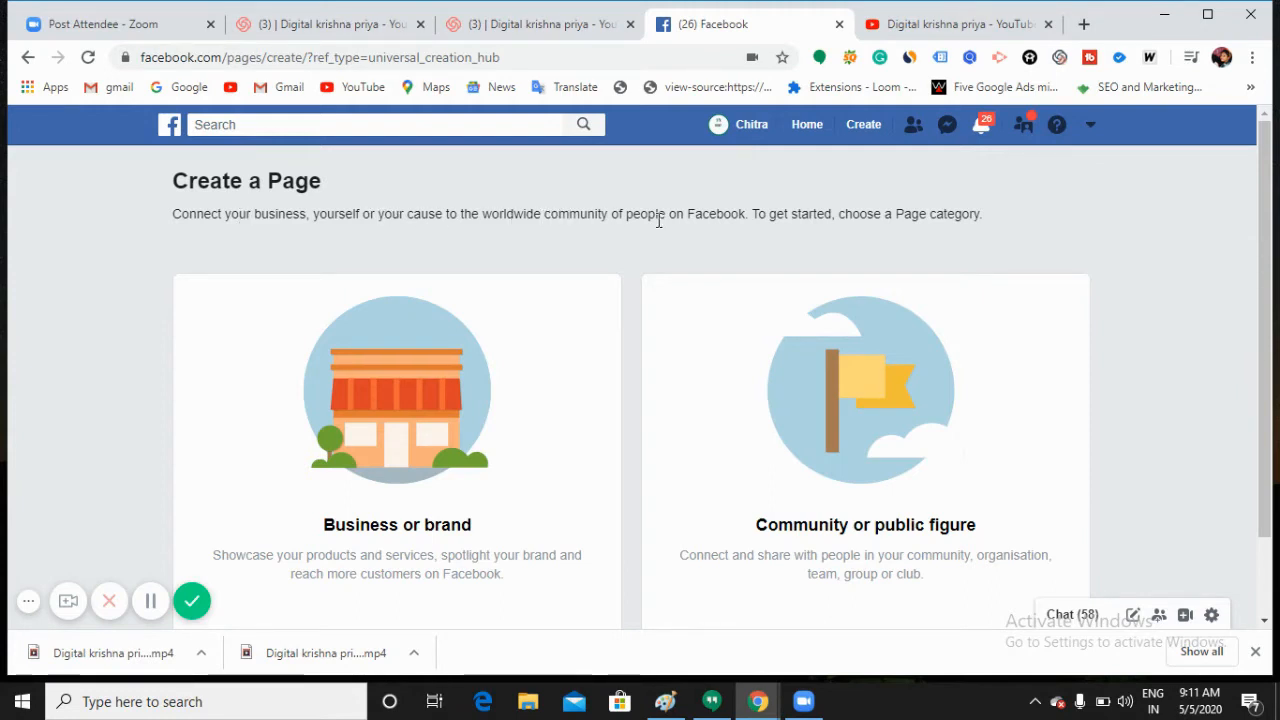
scroll(504, 402, down, 1)
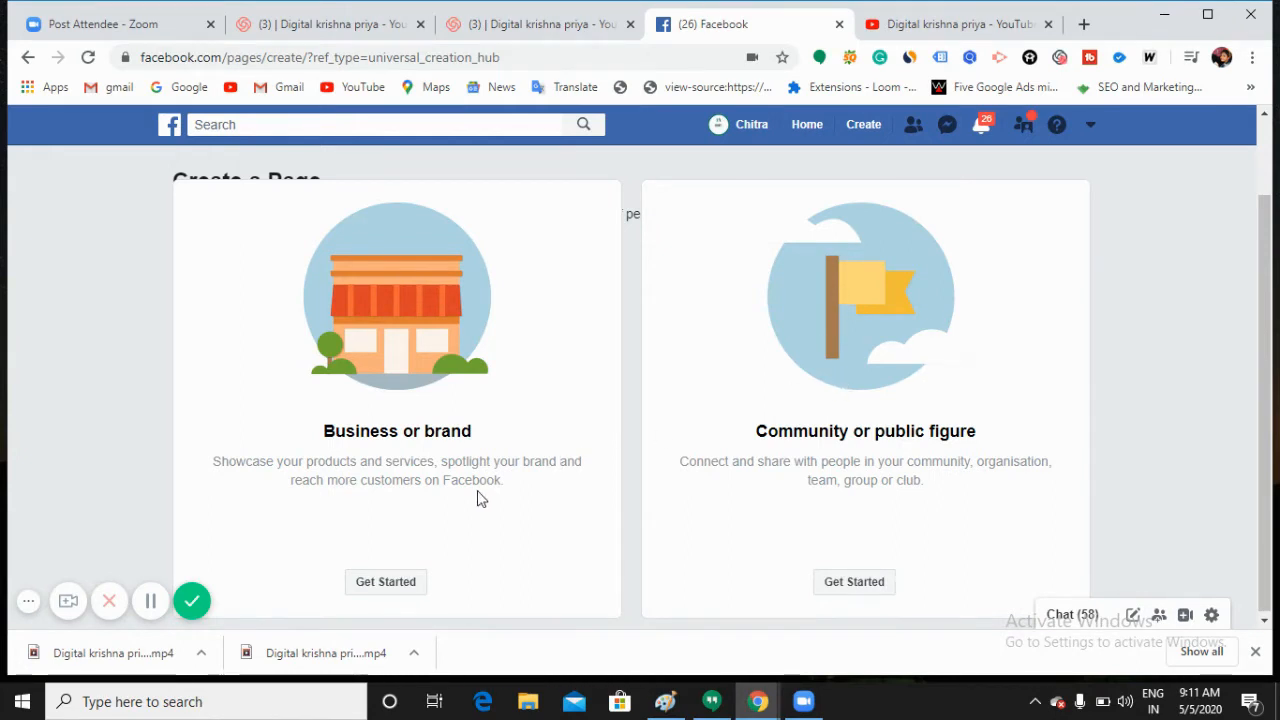
Step: Create a Business or brand Page named 'Digicourse dm' with category Education Website
click(385, 582)
click(385, 303)
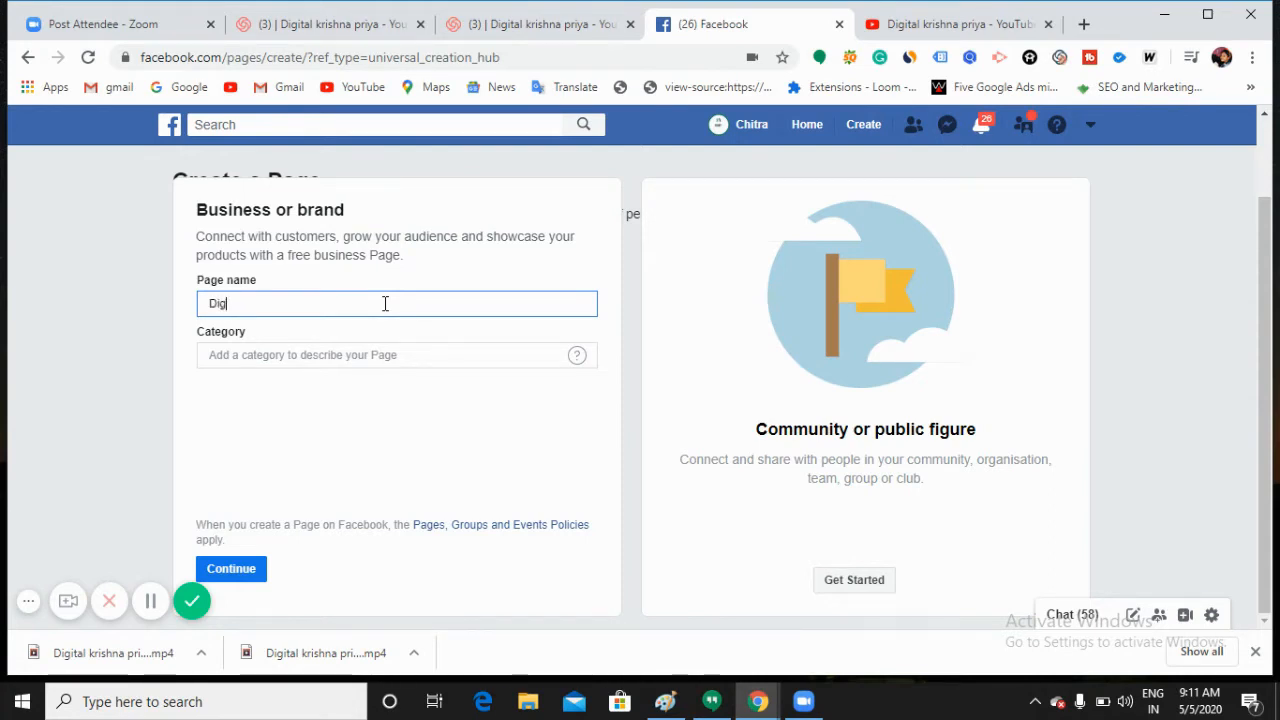
text(ourse dm)
click(369, 362)
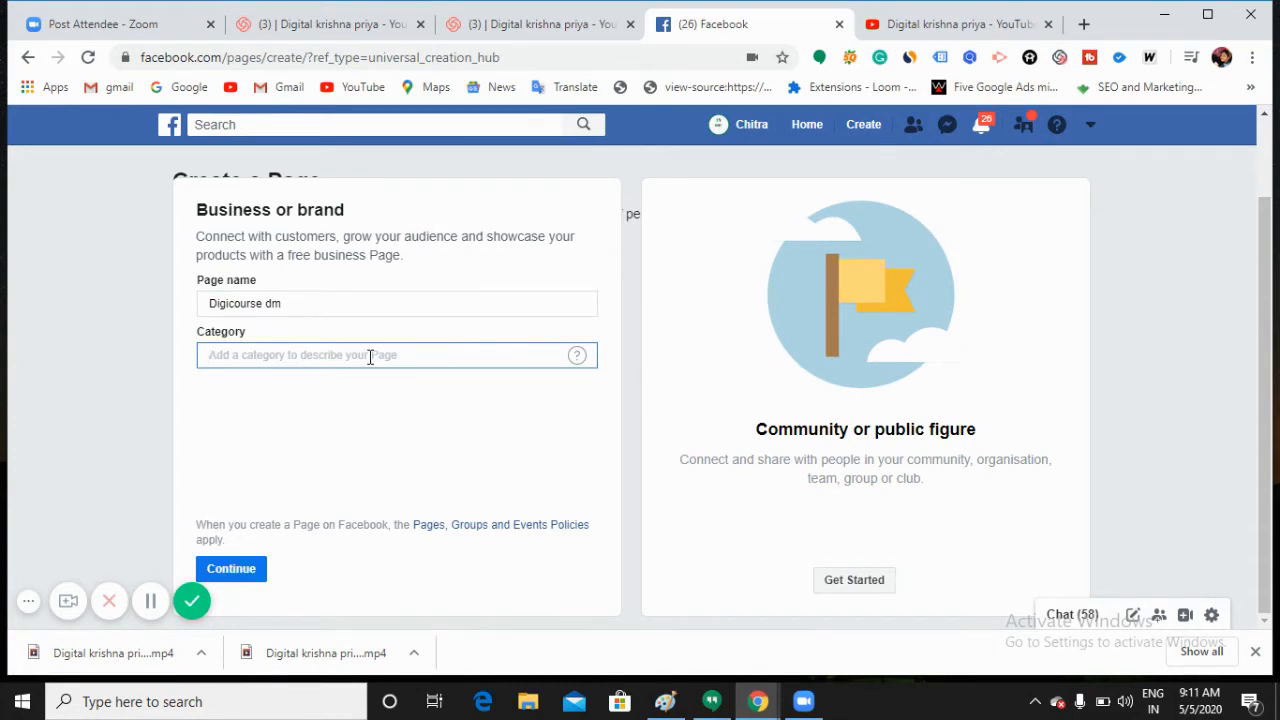
text(ed)
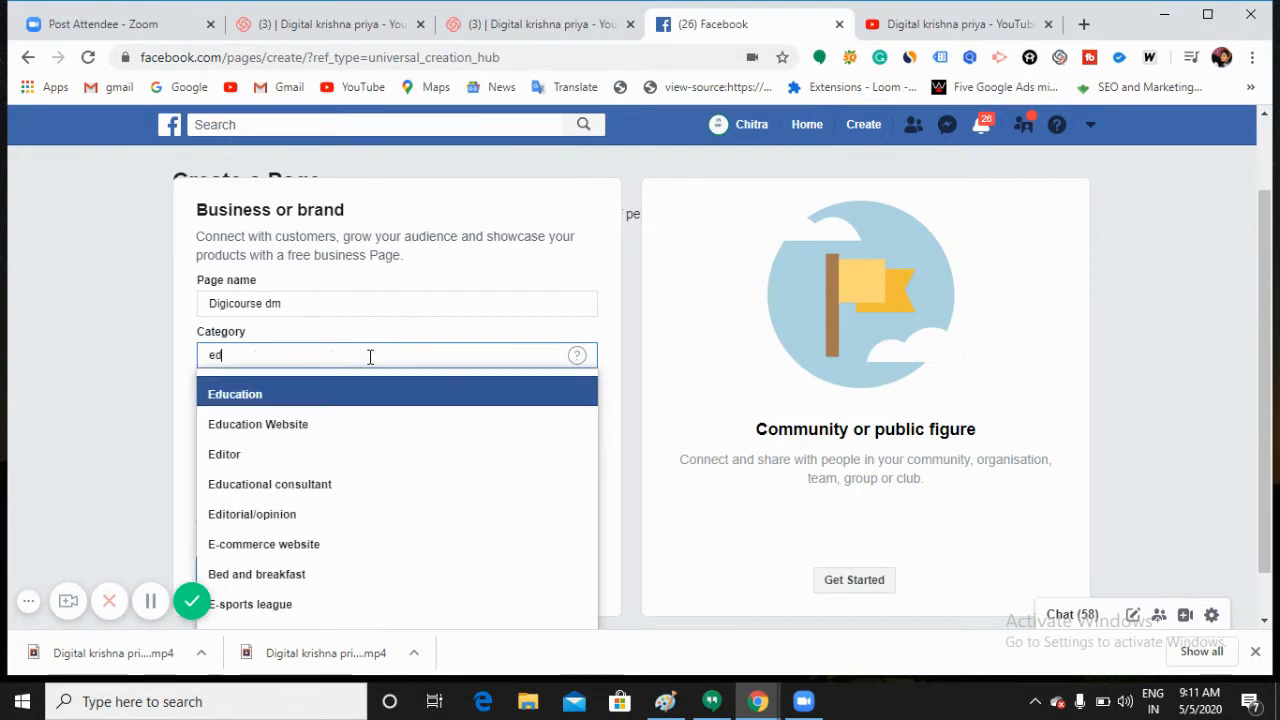
text(uca)
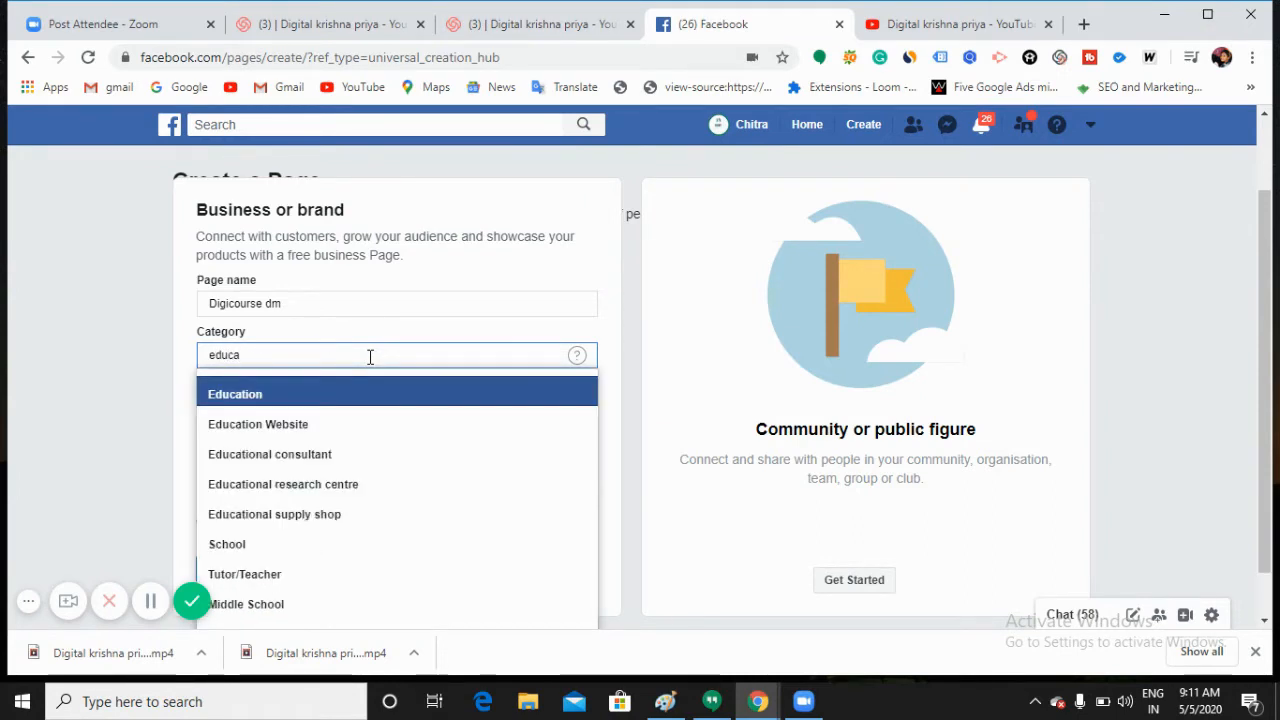
click(328, 421)
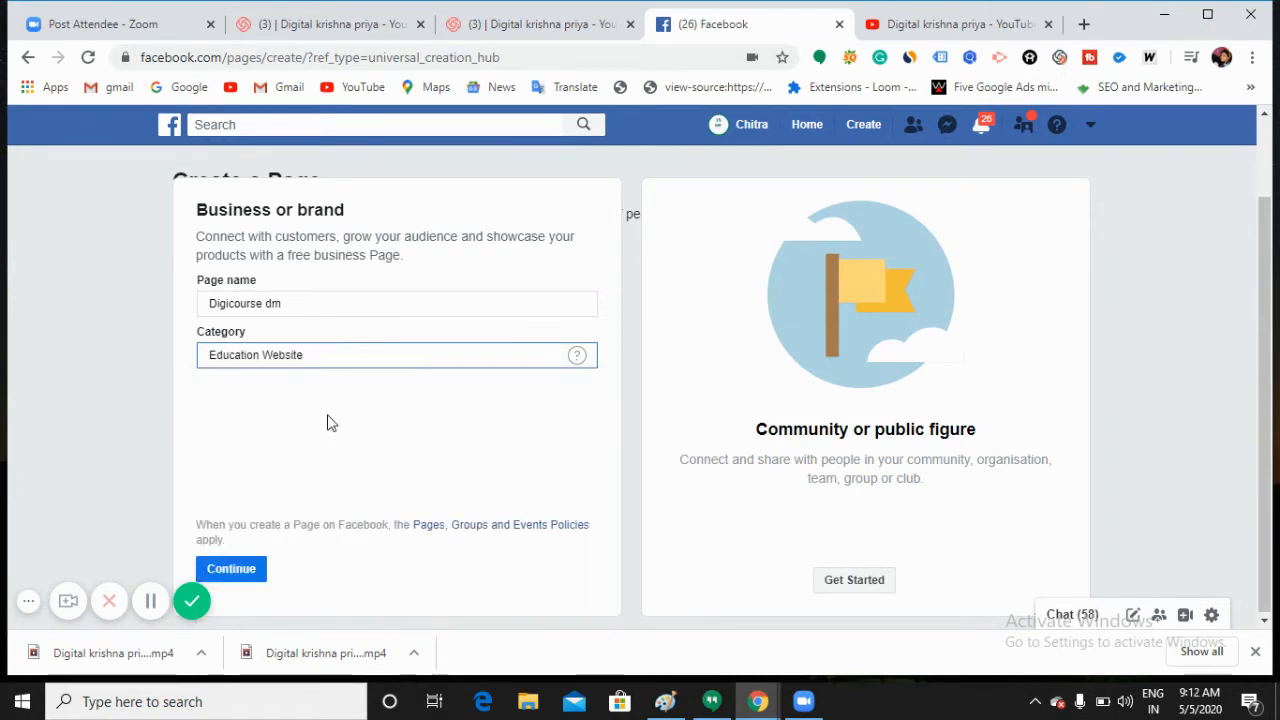
click(237, 578)
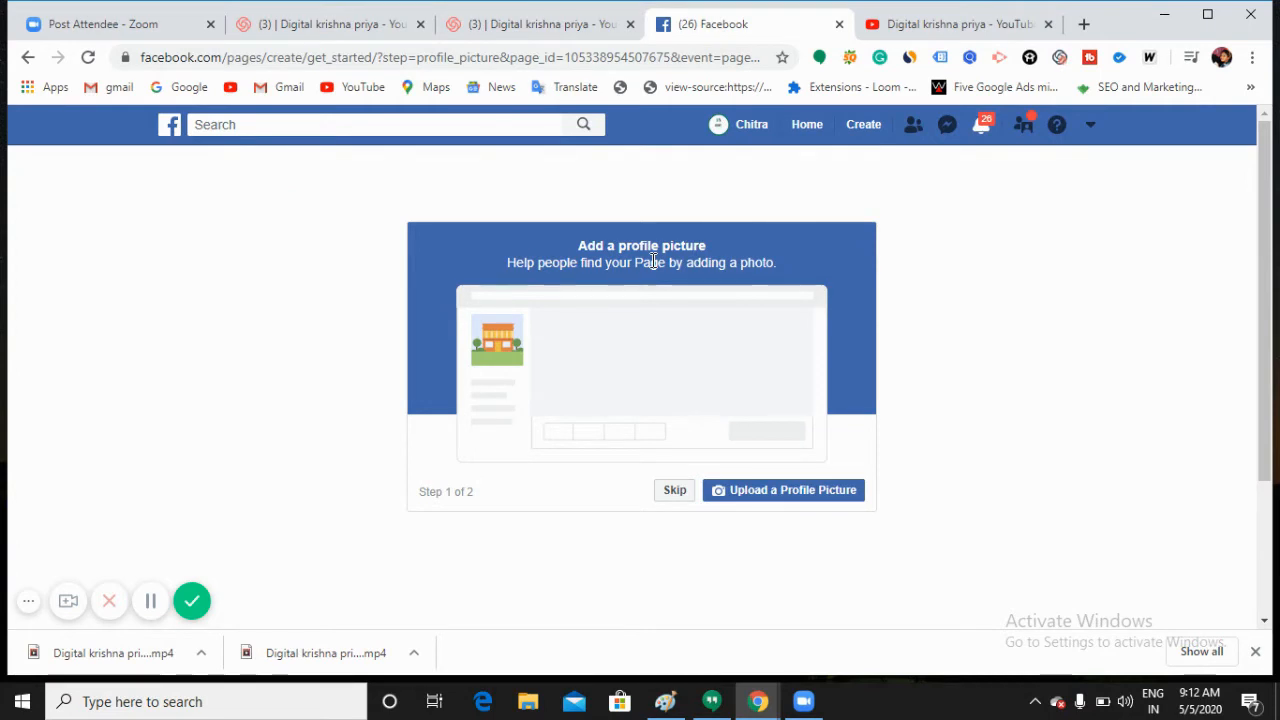
Step: Upload 'digi logo' as the profile picture and the newest downloaded photo as the cover
click(782, 494)
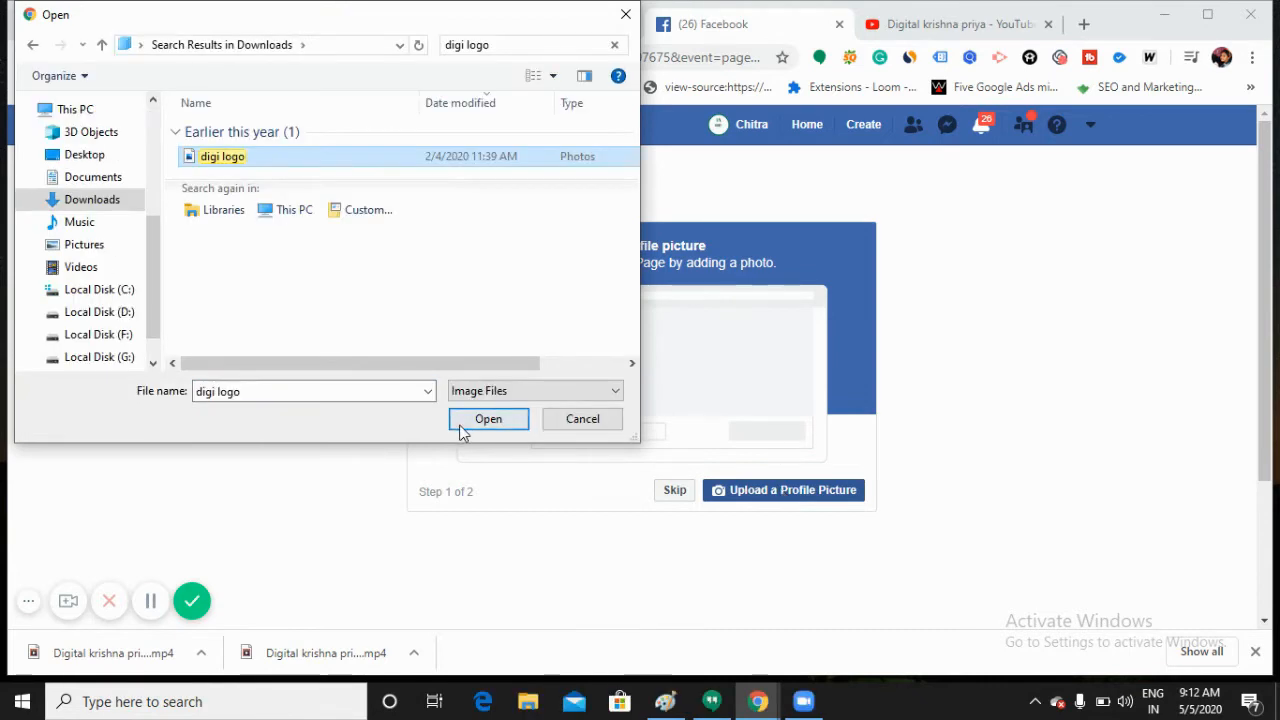
click(462, 425)
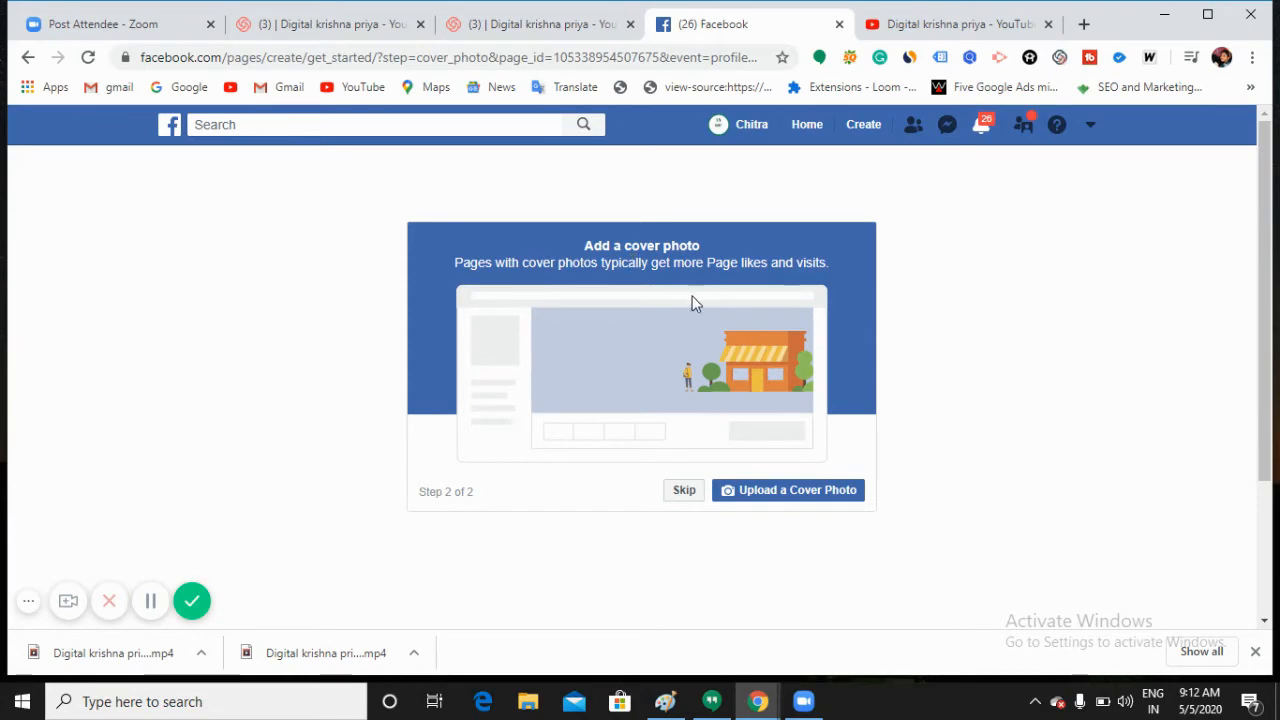
click(775, 490)
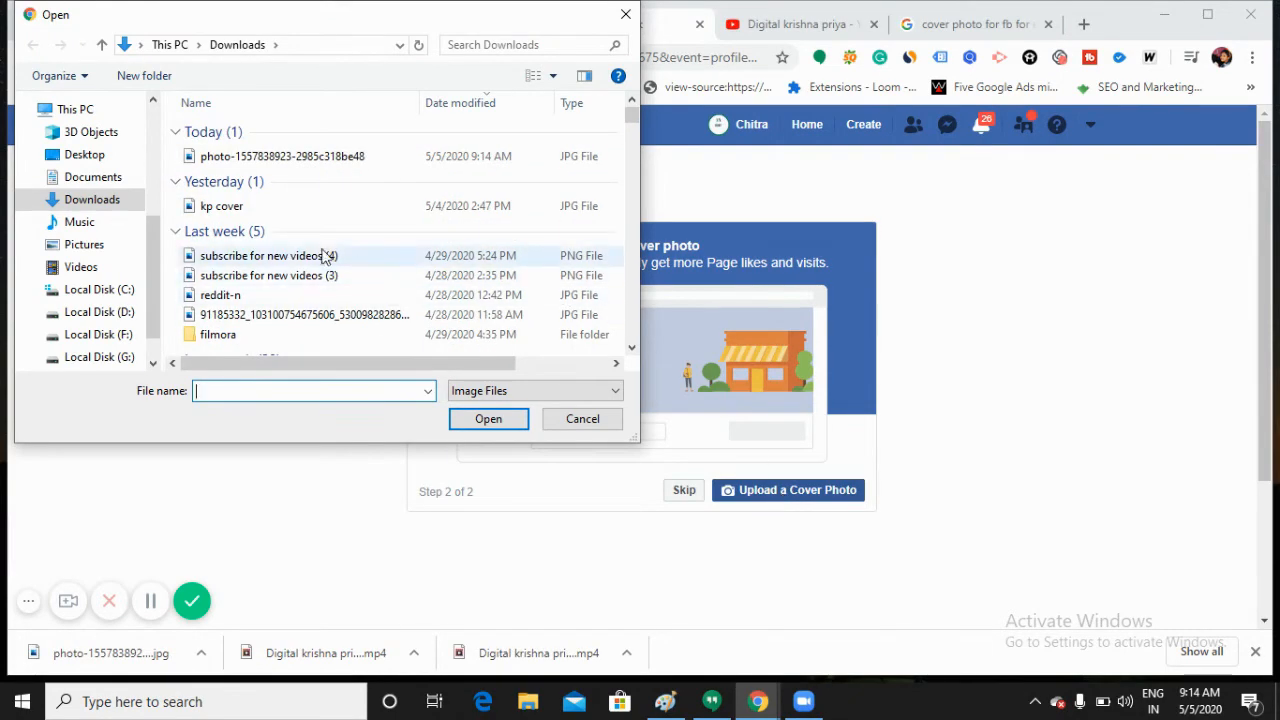
click(296, 157)
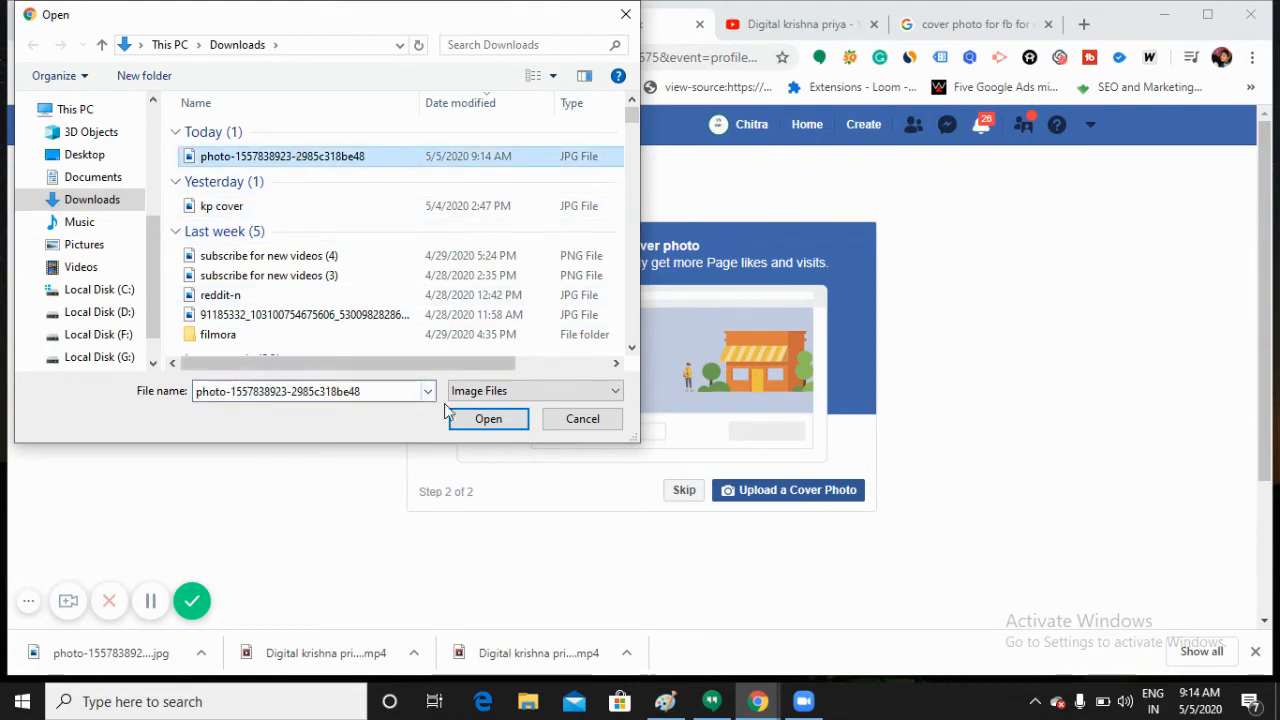
click(484, 419)
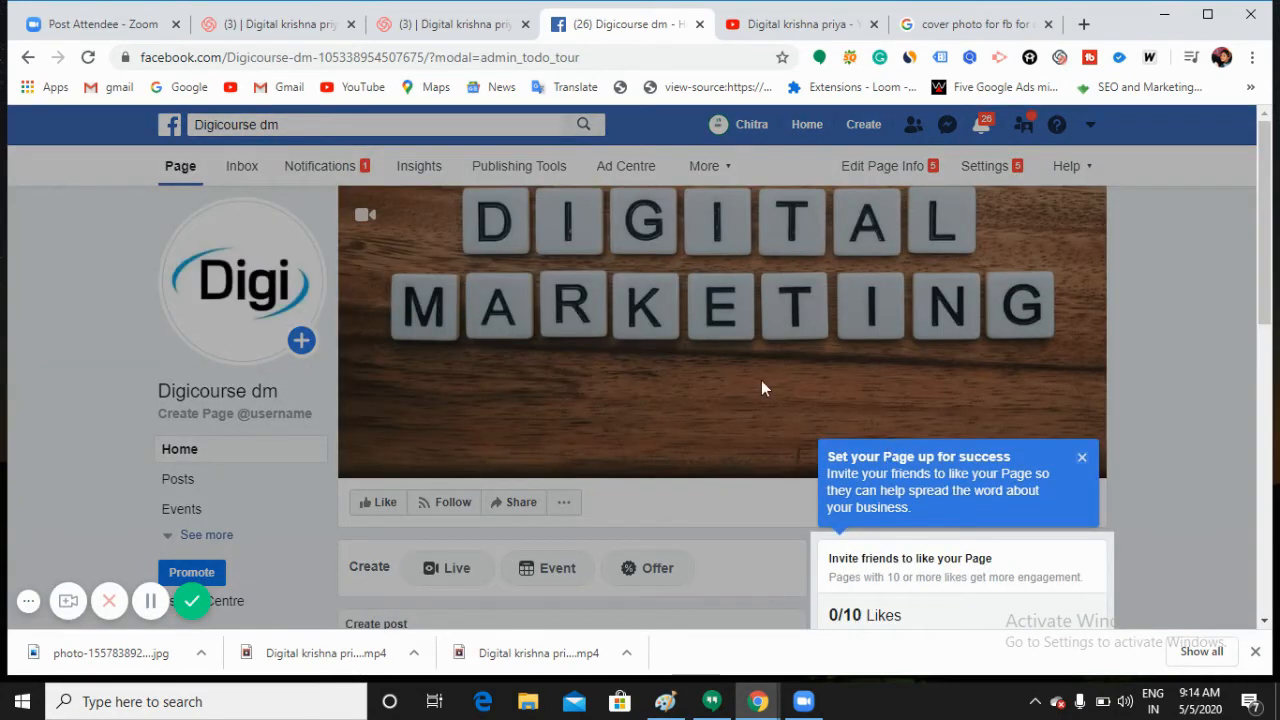
Step: Caption the cover photo 'Digicourse page is all about Digital Marketing Stuff' and save it
click(1083, 459)
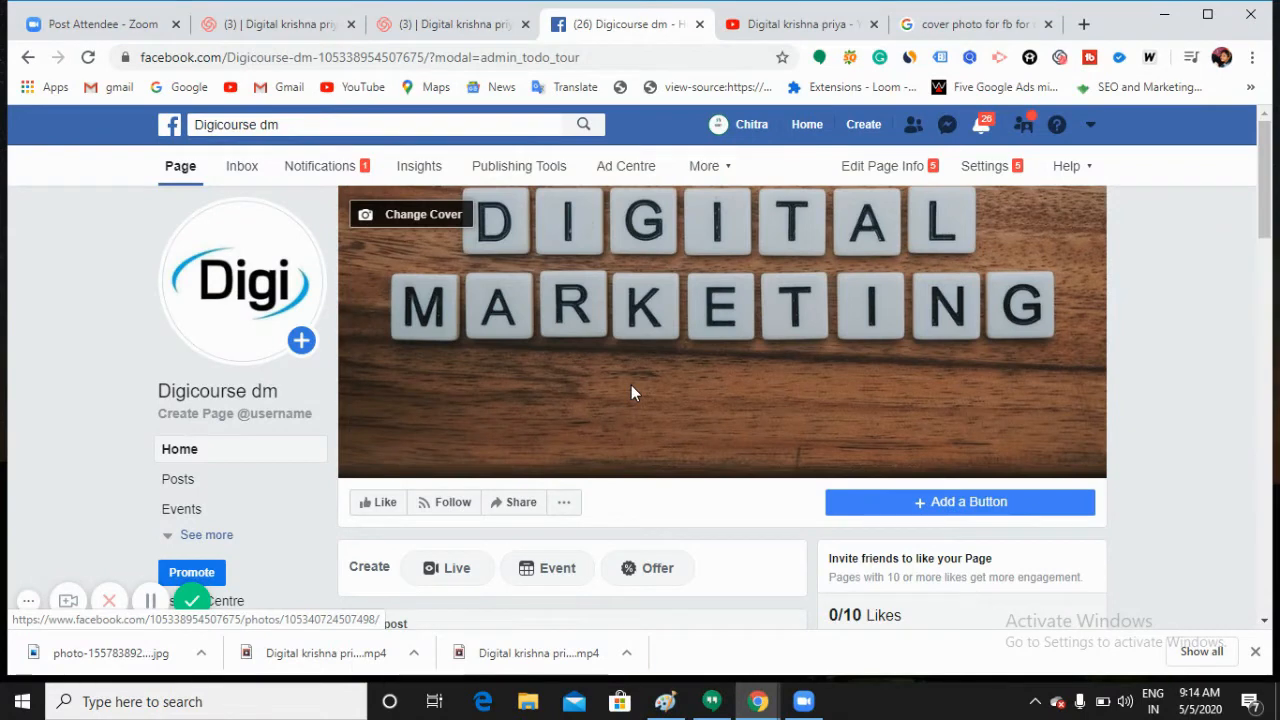
click(653, 295)
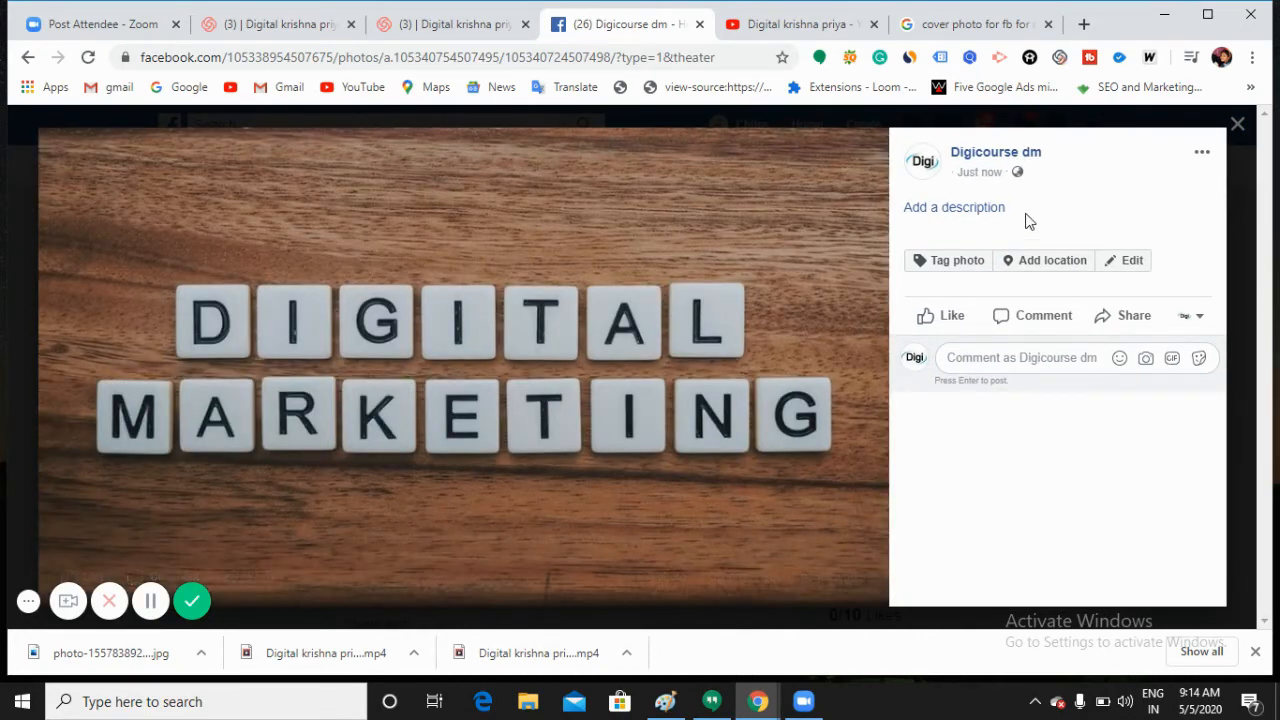
click(960, 214)
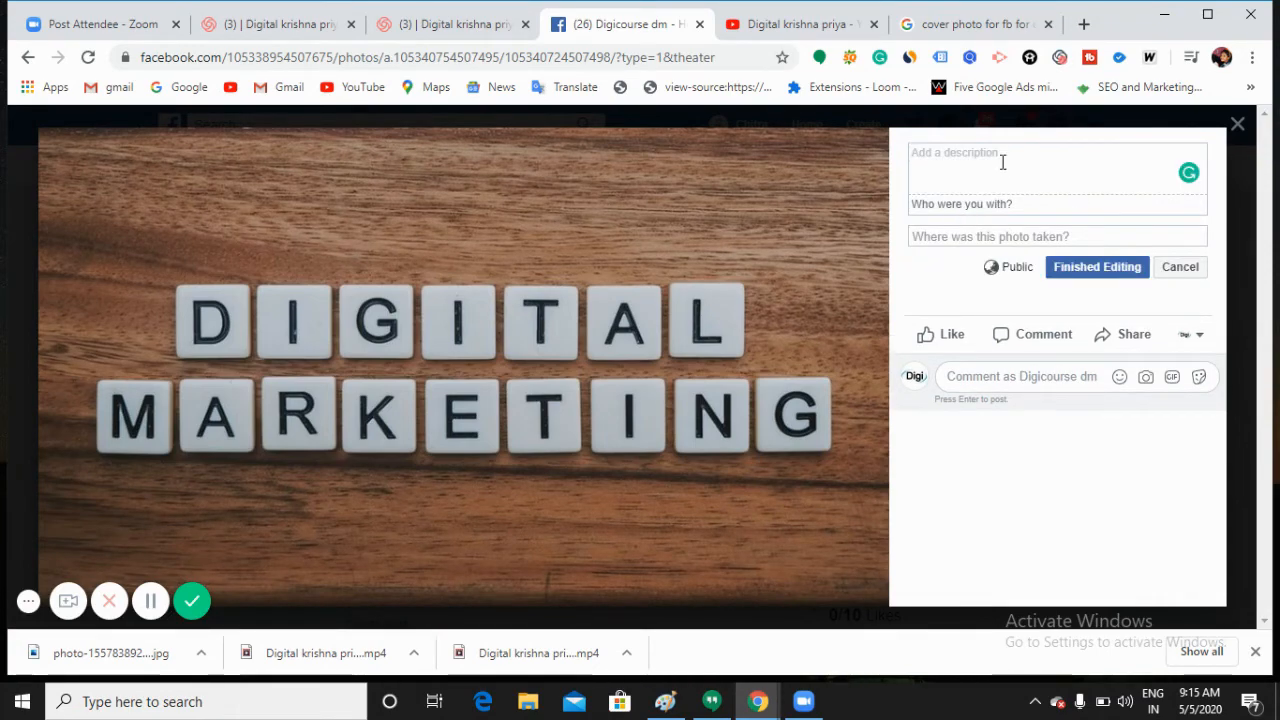
text(Digi)
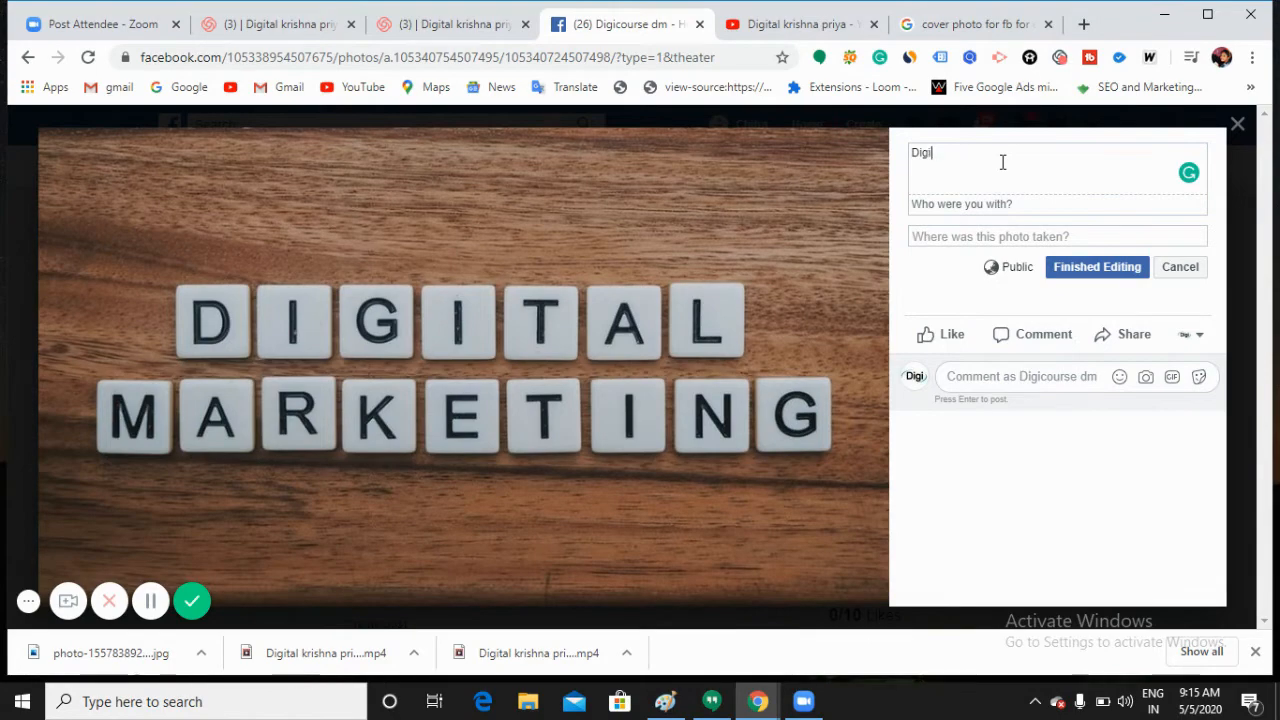
text(course)
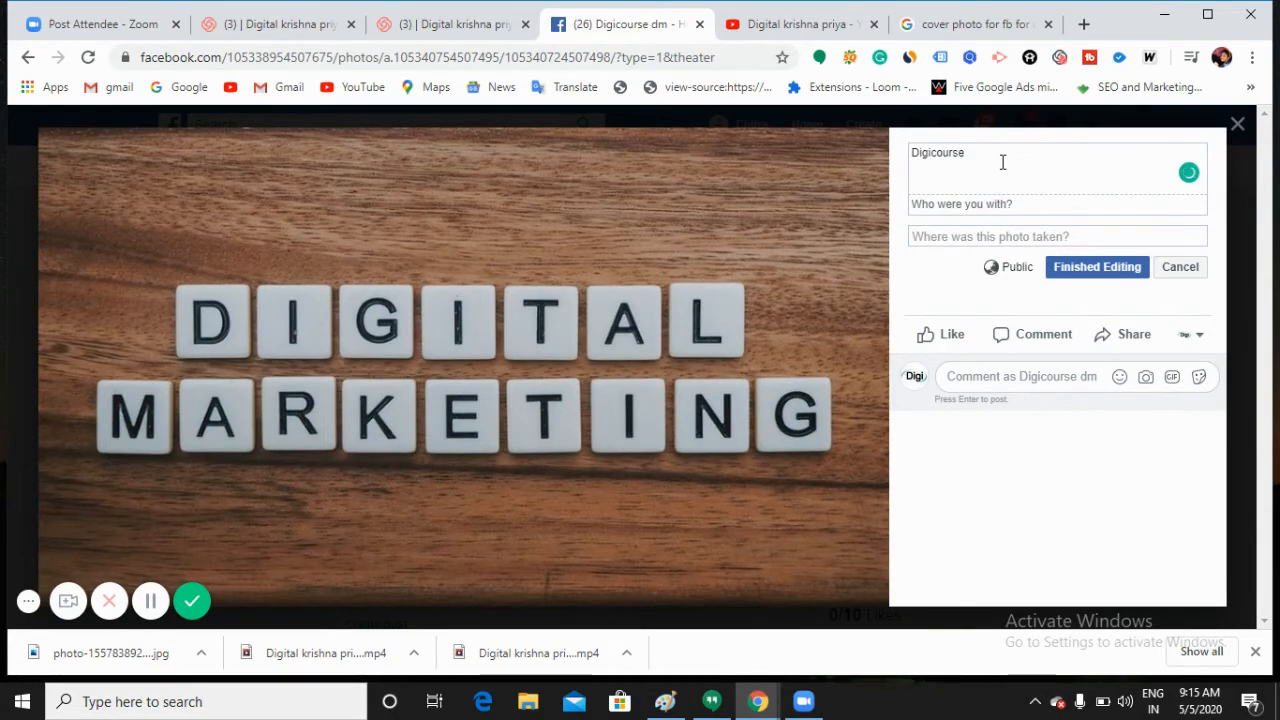
text( page is all about Digita)
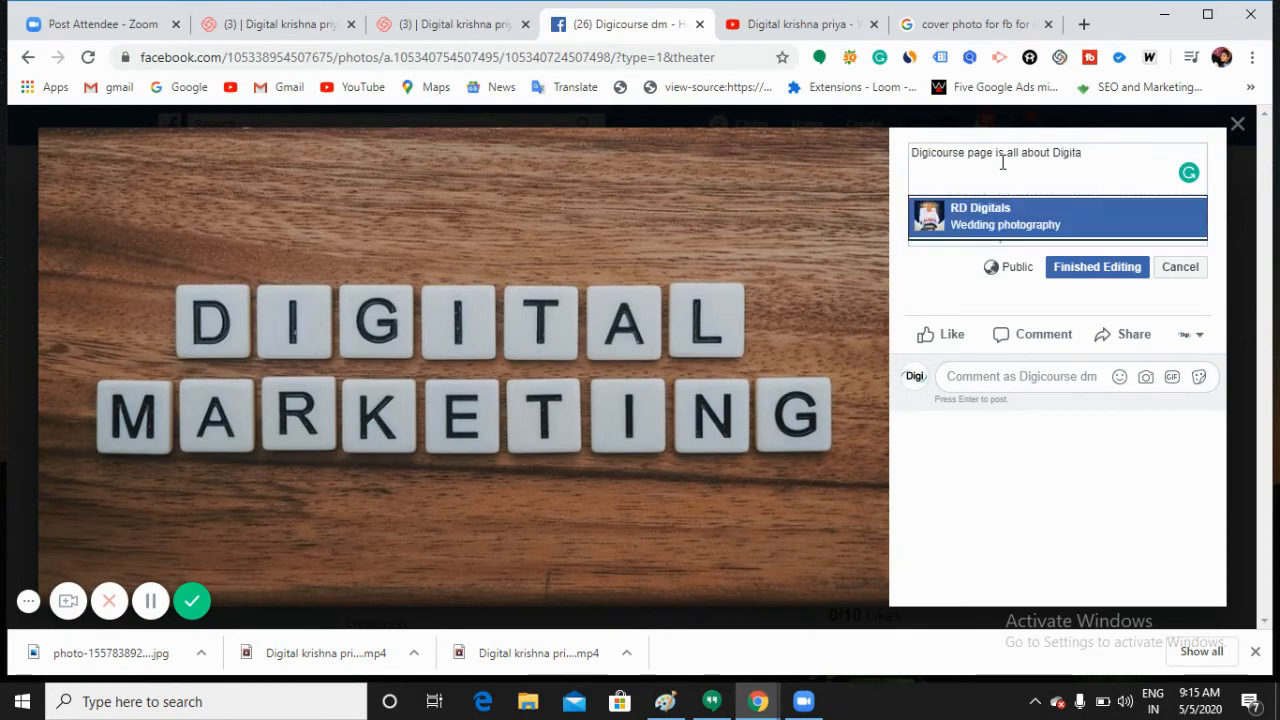
text(l M)
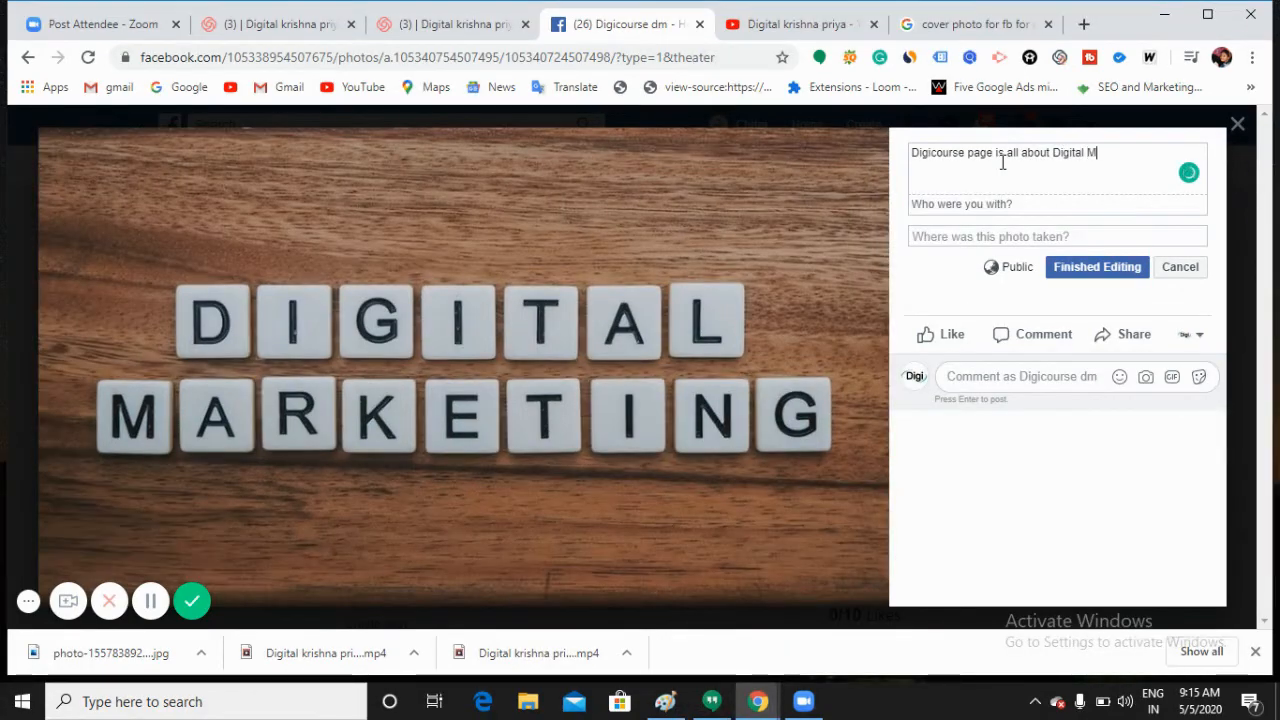
text(arketing)
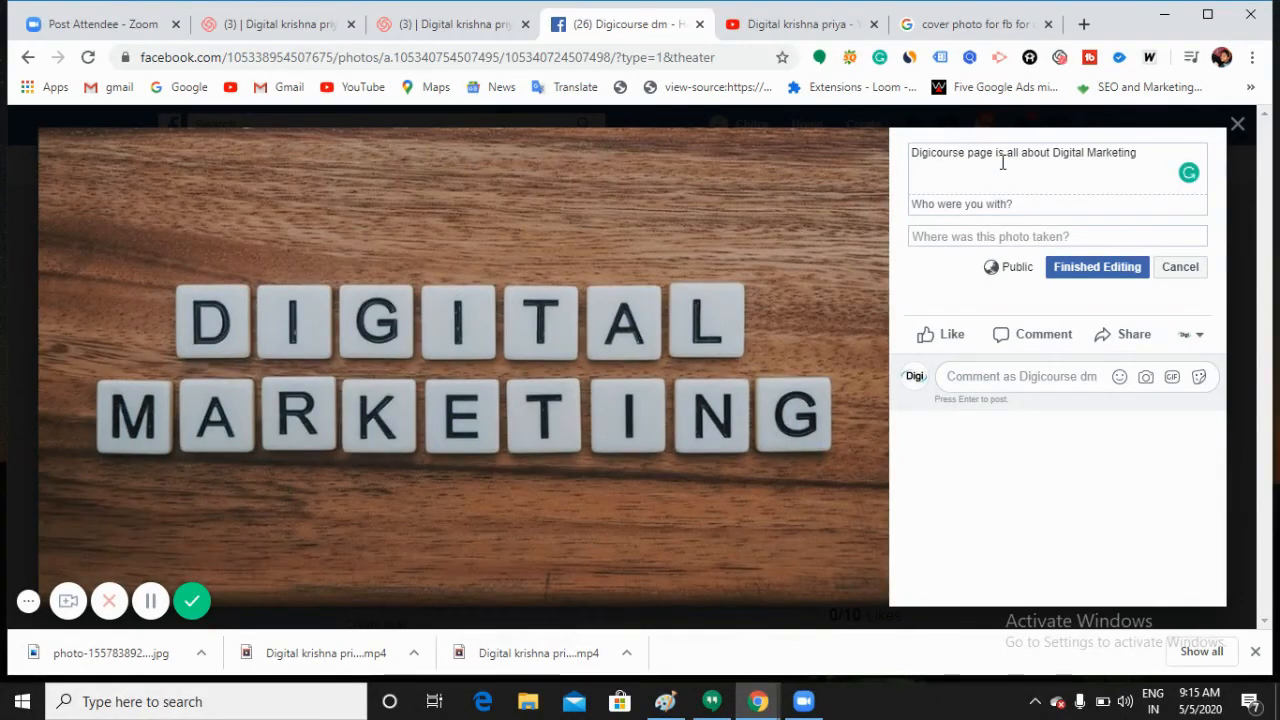
text( Stuff)
click(1109, 269)
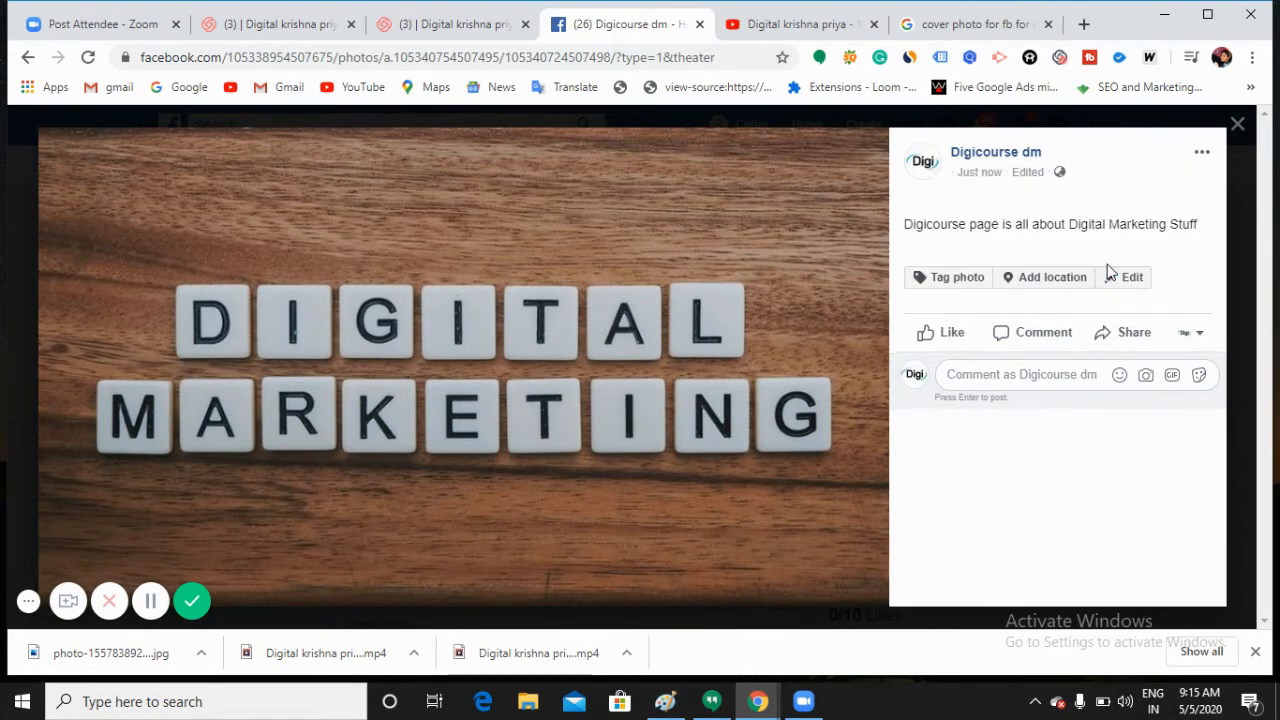
click(1237, 124)
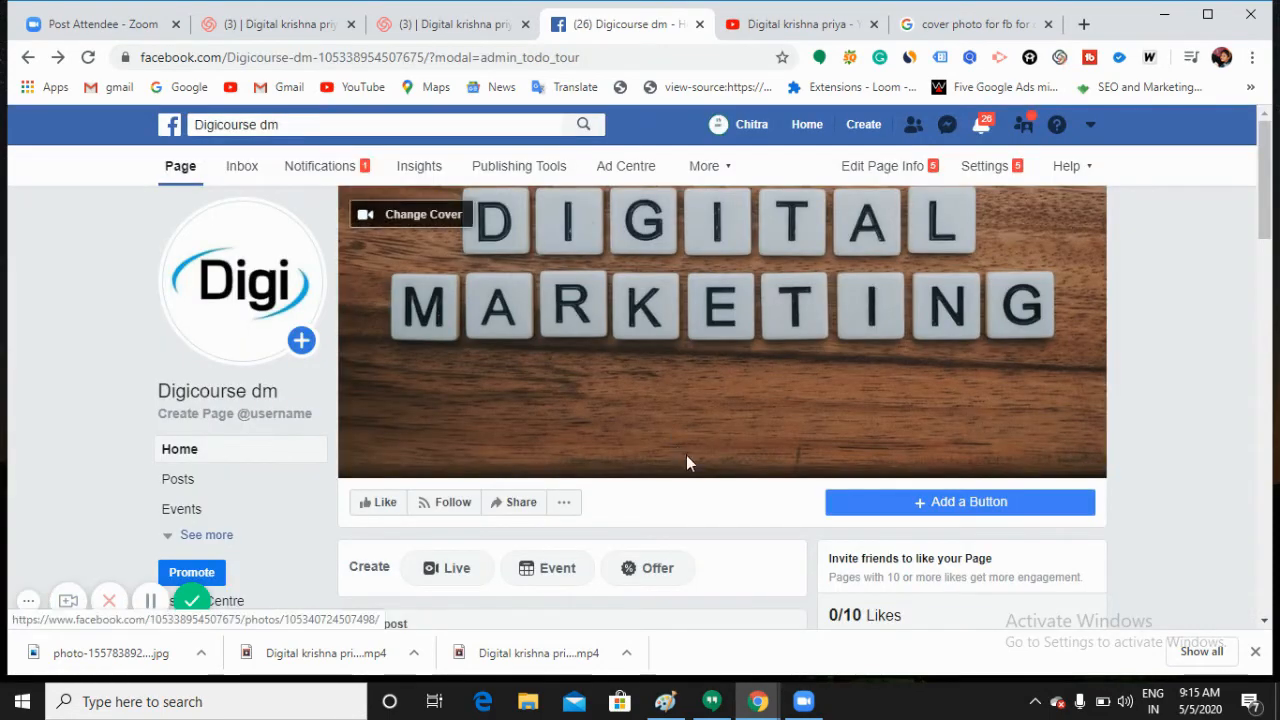
Step: Add a Contact Us action button that leads to a website link
click(951, 503)
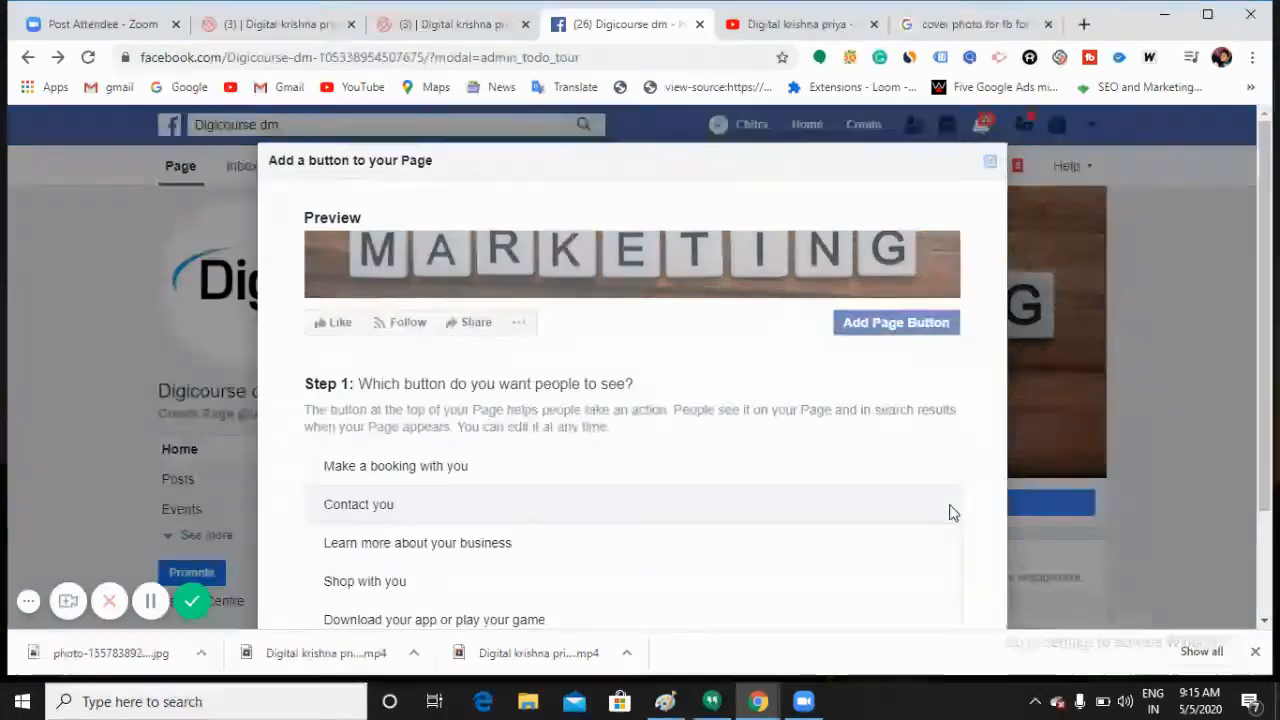
scroll(470, 445, down, 1)
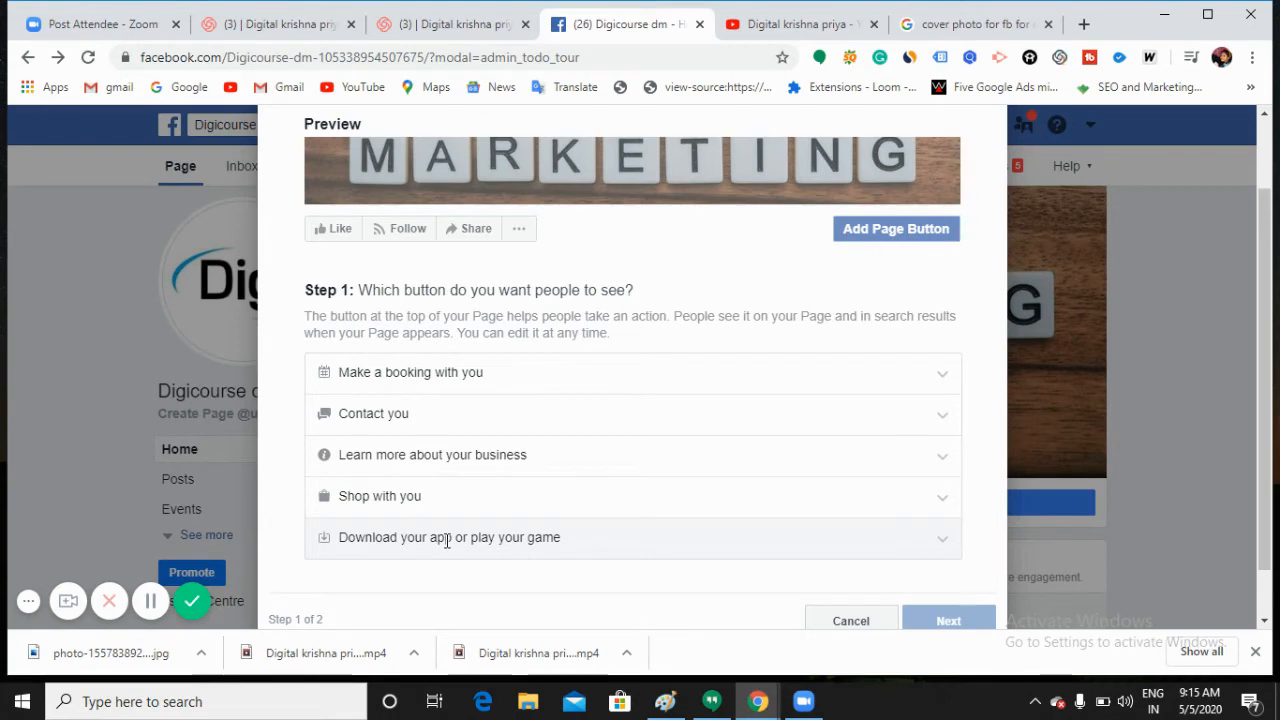
click(430, 424)
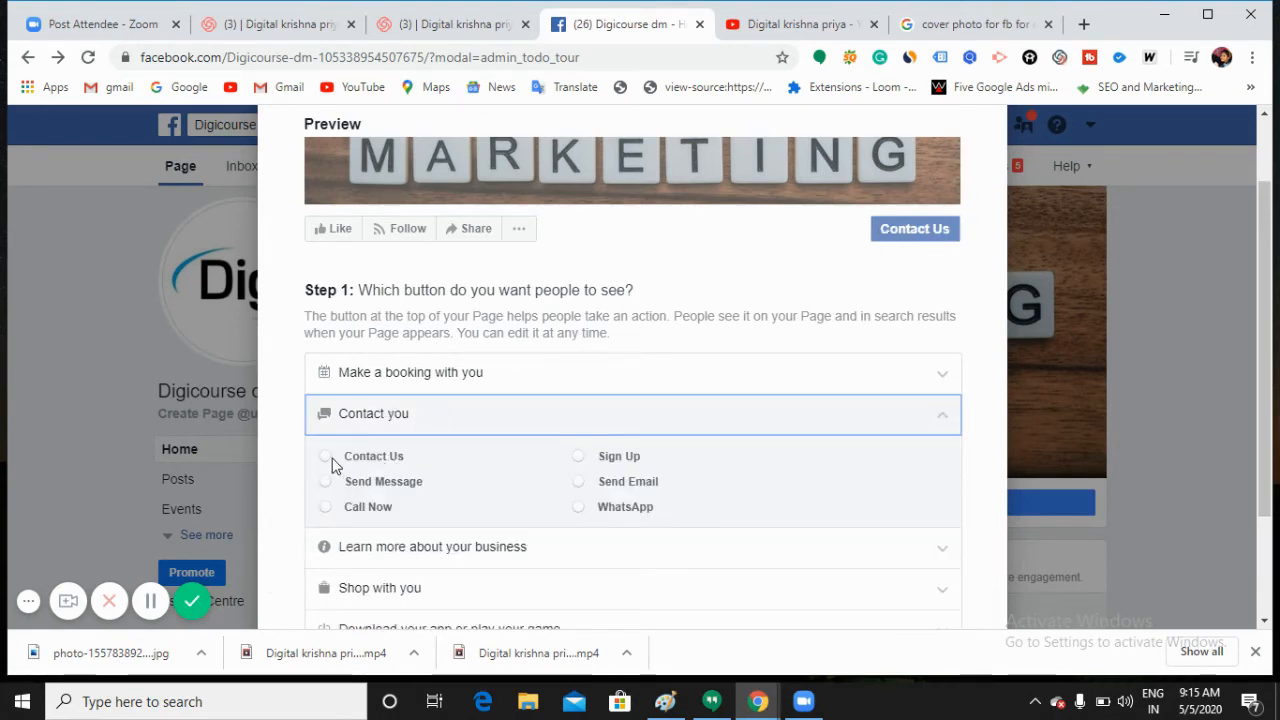
click(387, 455)
scroll(464, 501, down, 1)
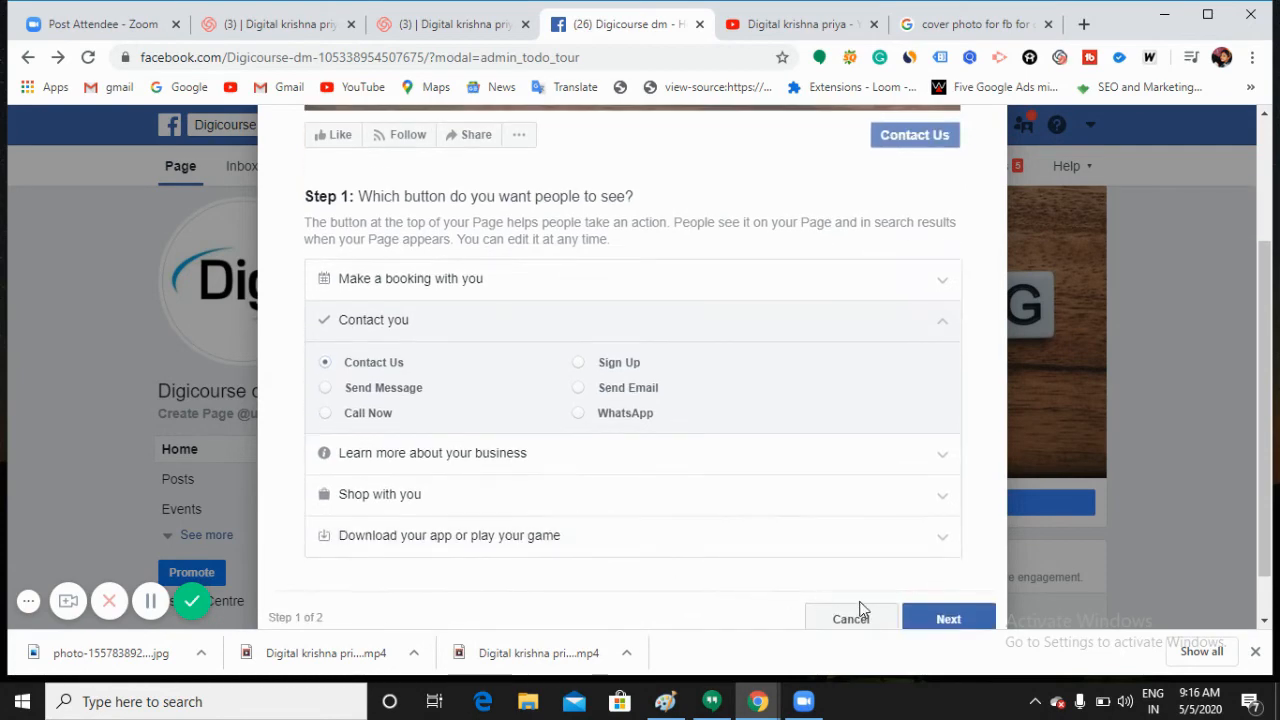
click(918, 621)
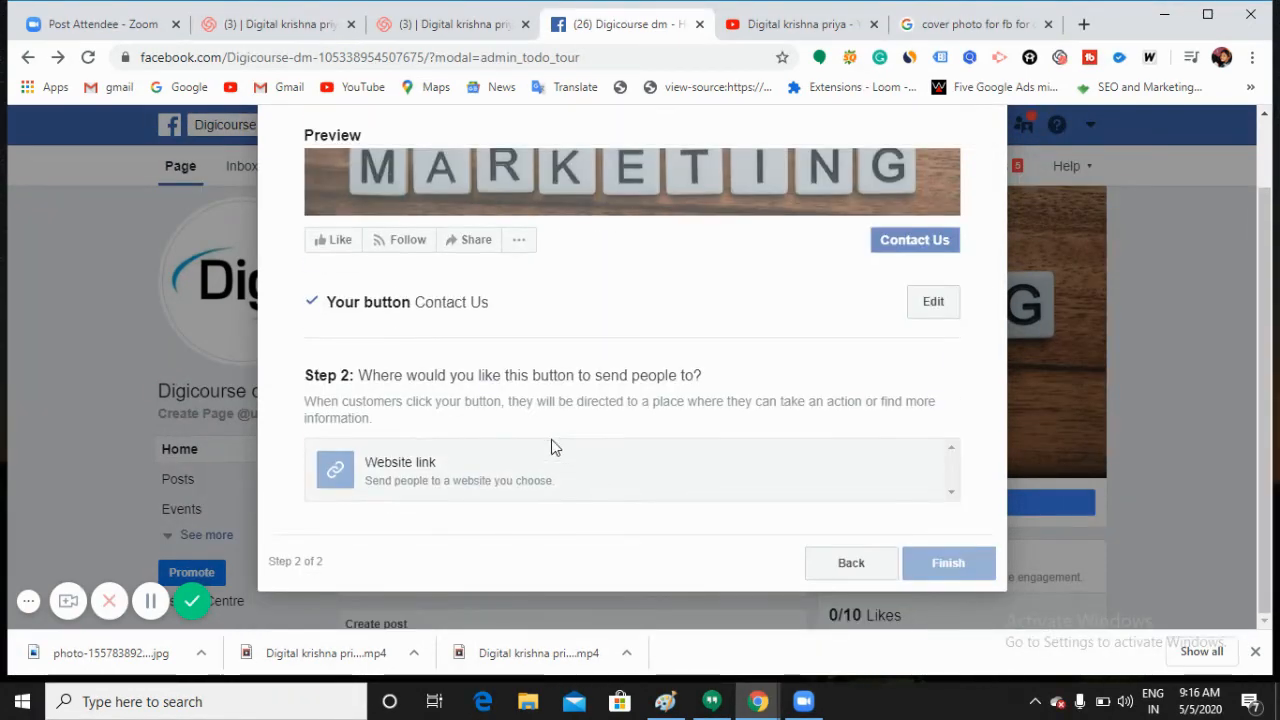
click(405, 471)
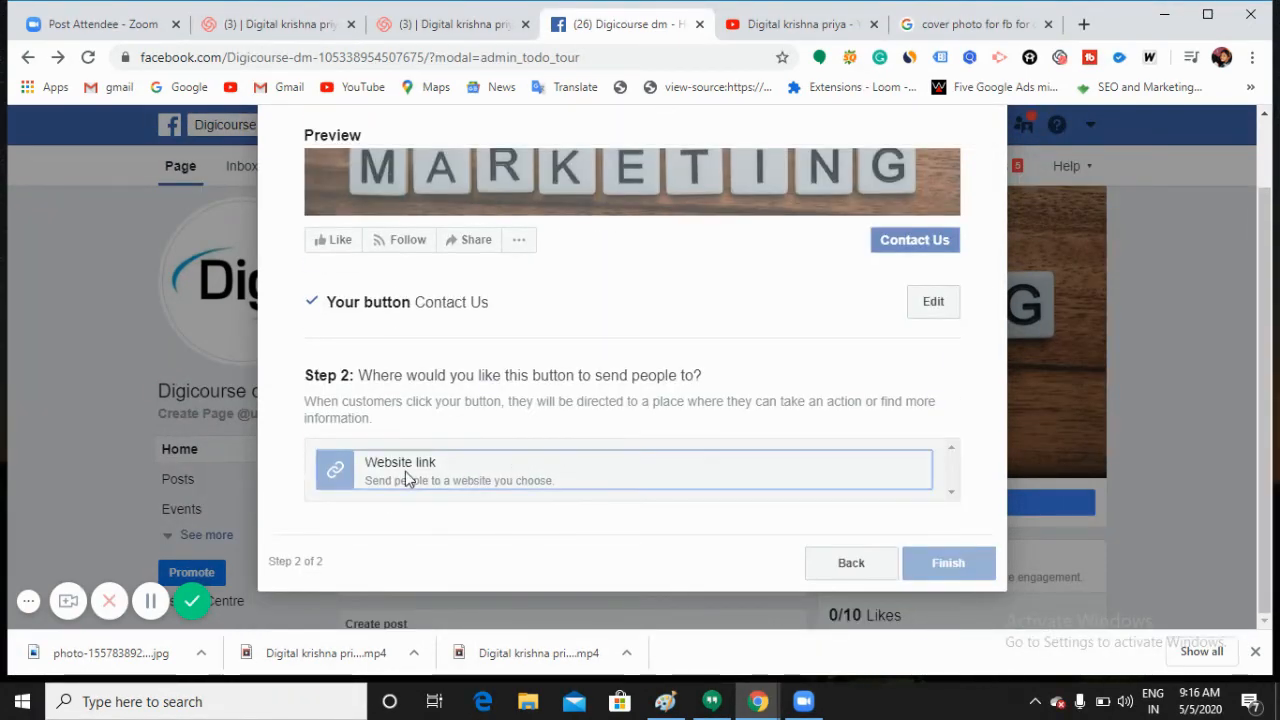
Step: Load digicourse.in in a new tab and copy its address
click(1082, 24)
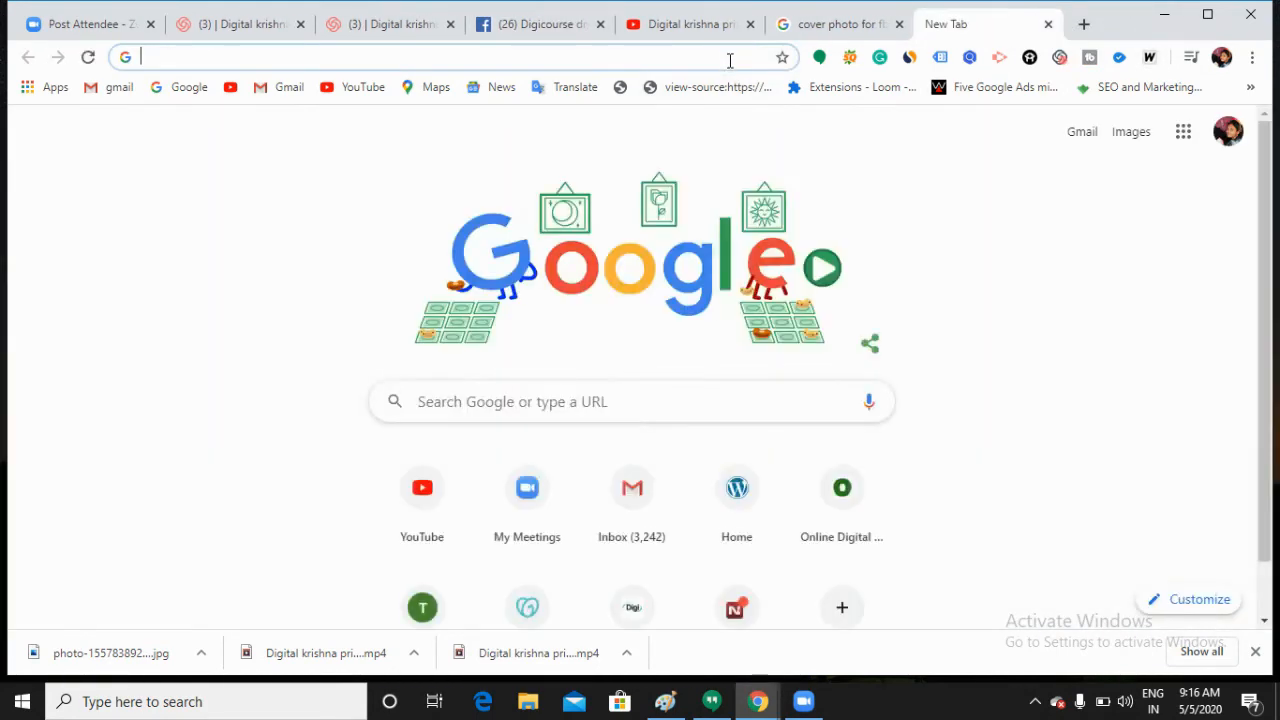
text(d)
key(Return)
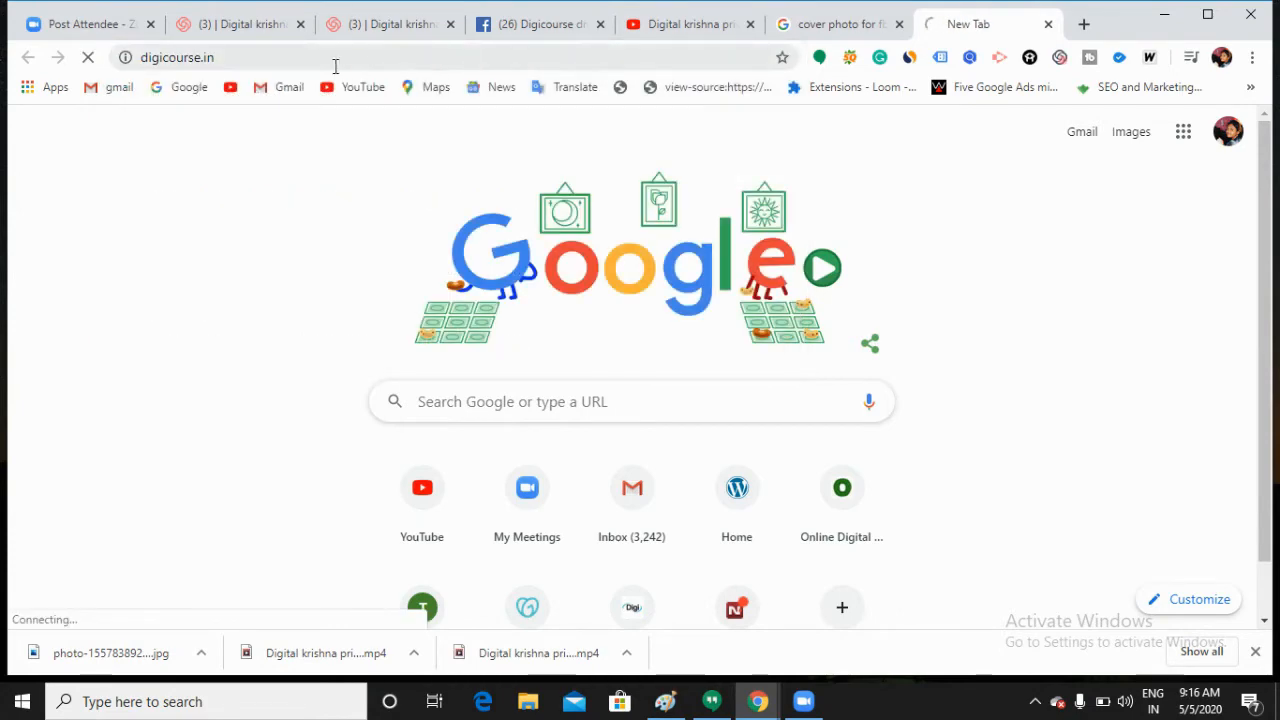
drag(218, 55, 140, 57)
key(ctrl+c)
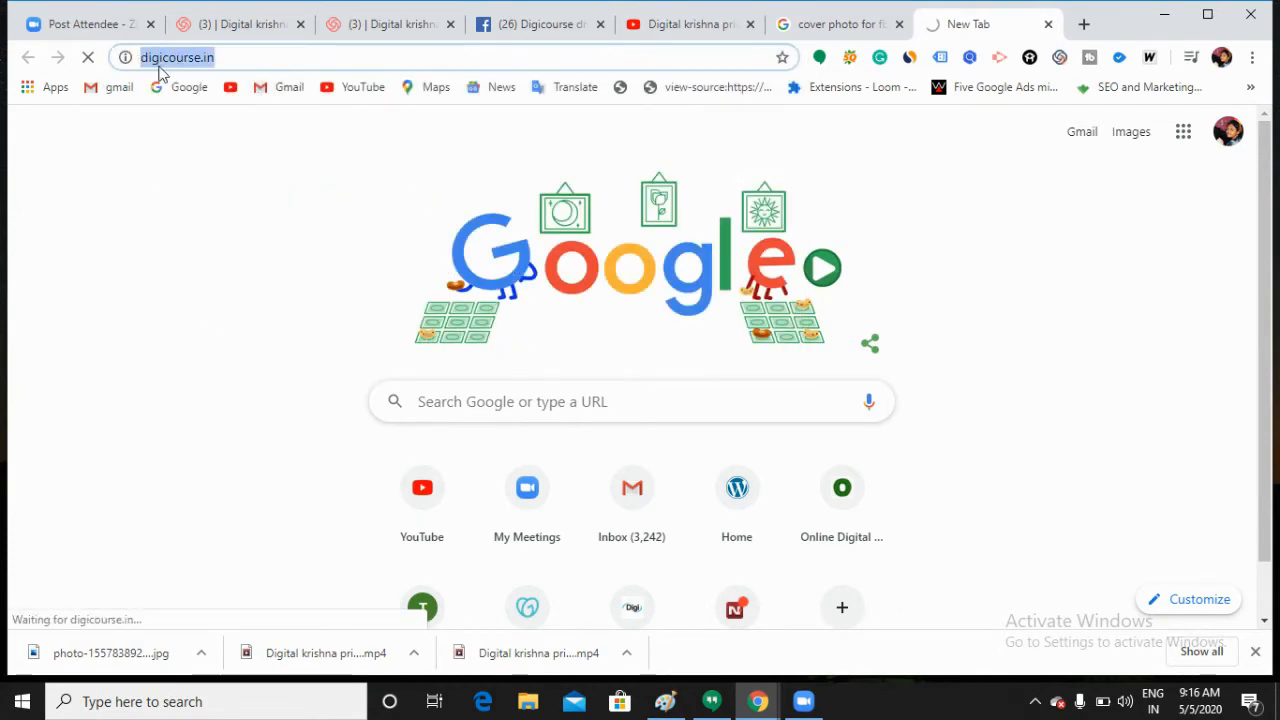
click(511, 33)
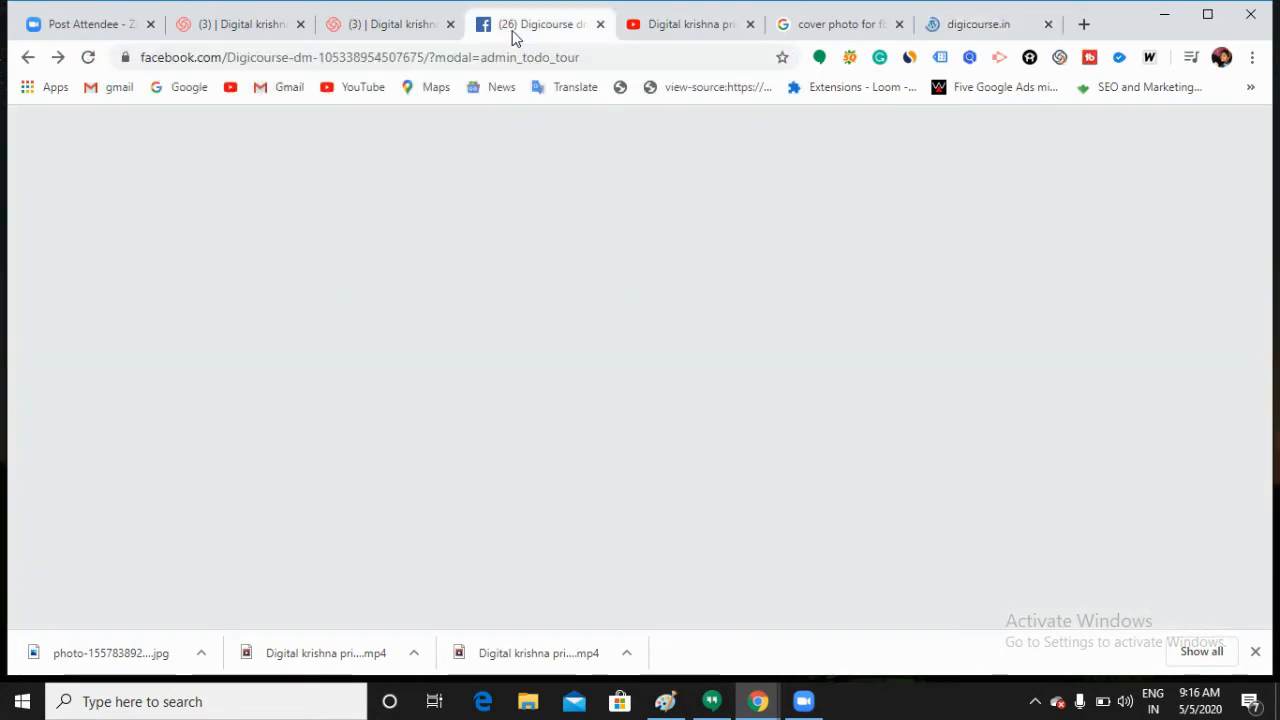
click(533, 180)
key(ctrl+v)
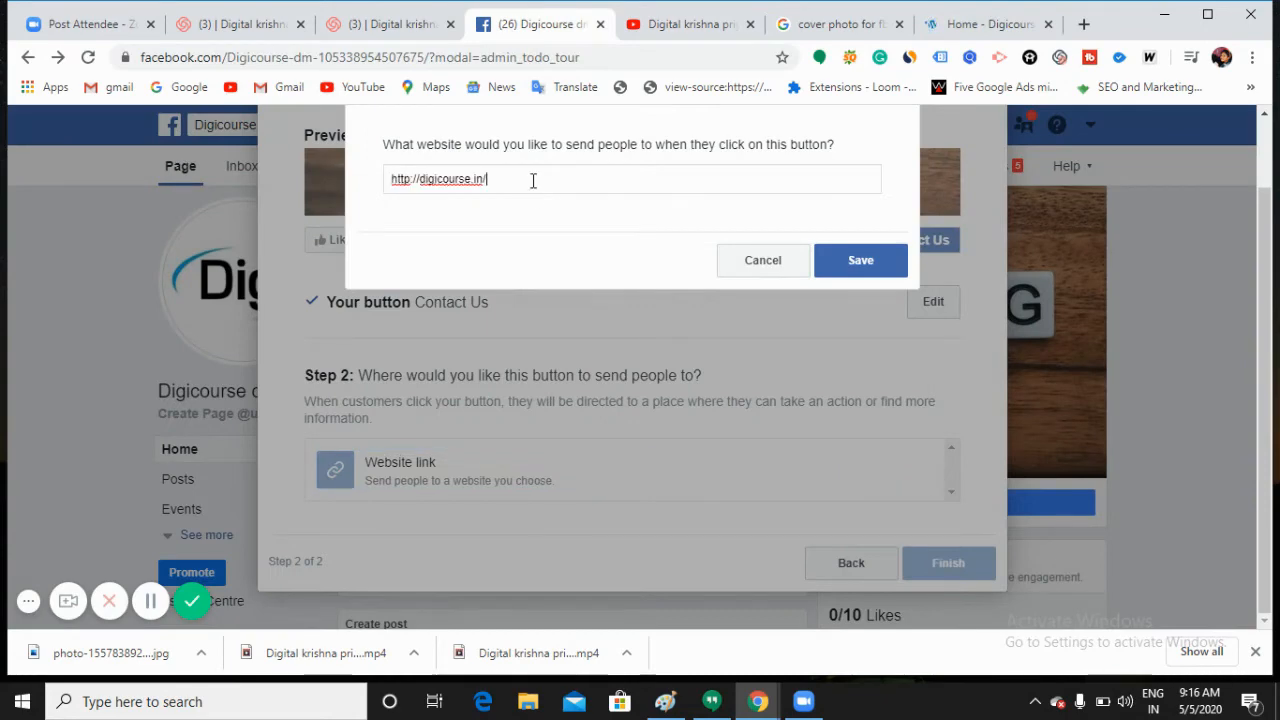
click(858, 260)
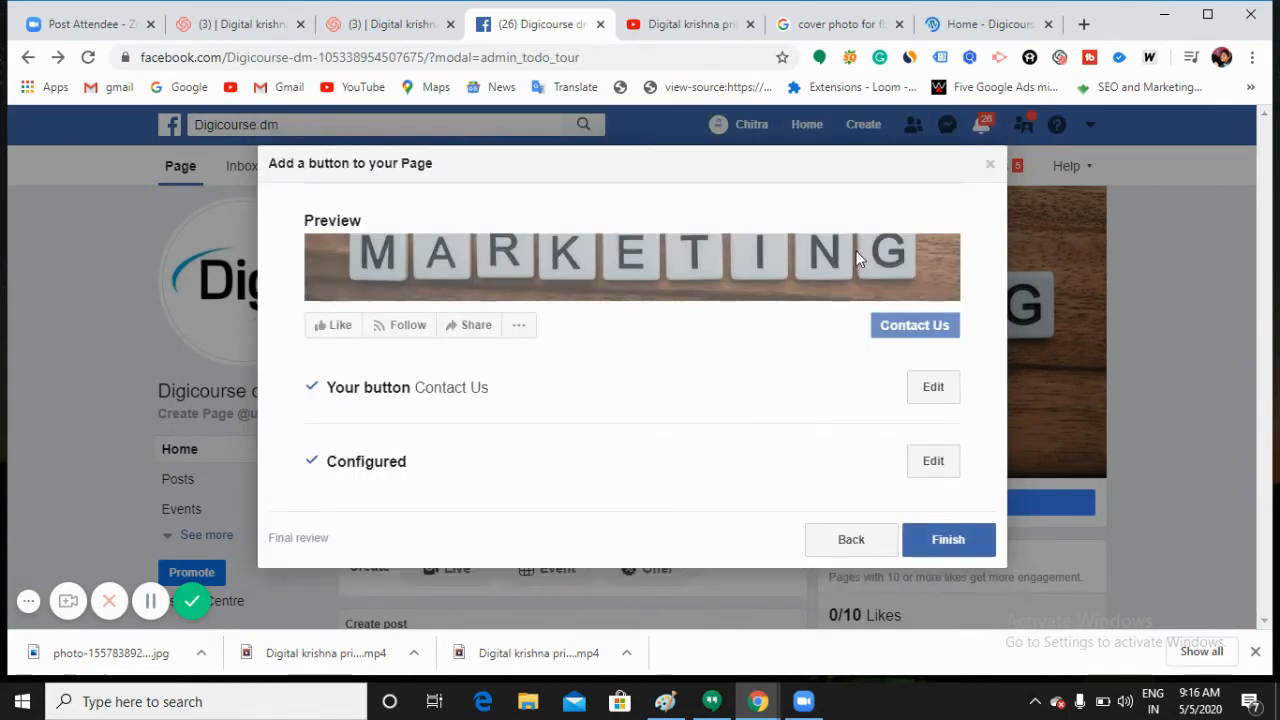
click(952, 543)
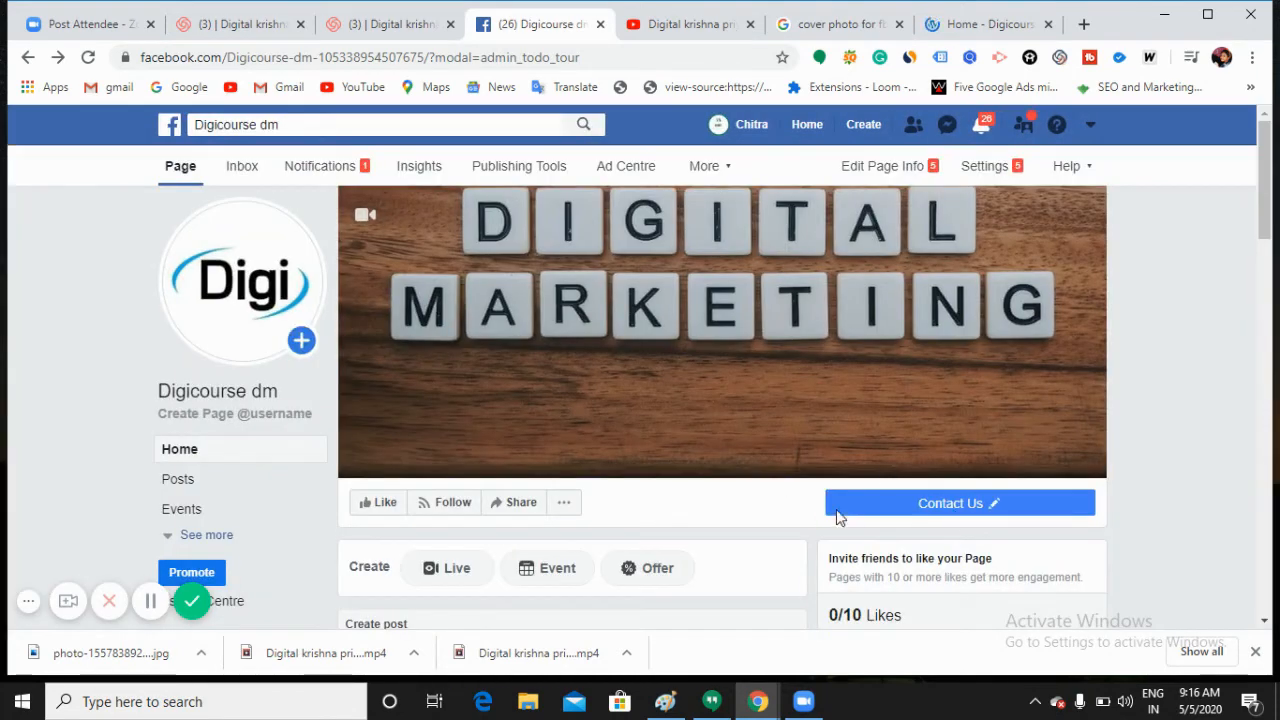
mouse_move(935, 520)
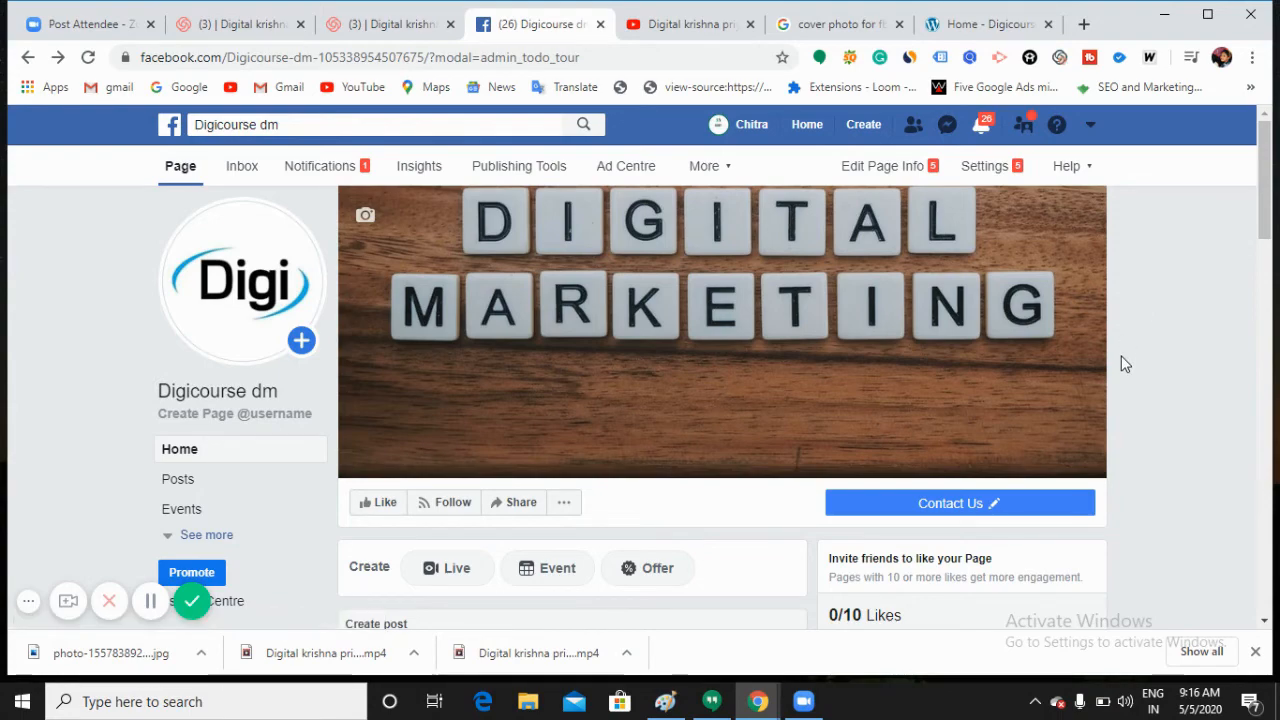
Step: Like the Digicourse dm Page and invite three suggested friends to like it
scroll(766, 402, down, 1)
scroll(858, 418, down, 2)
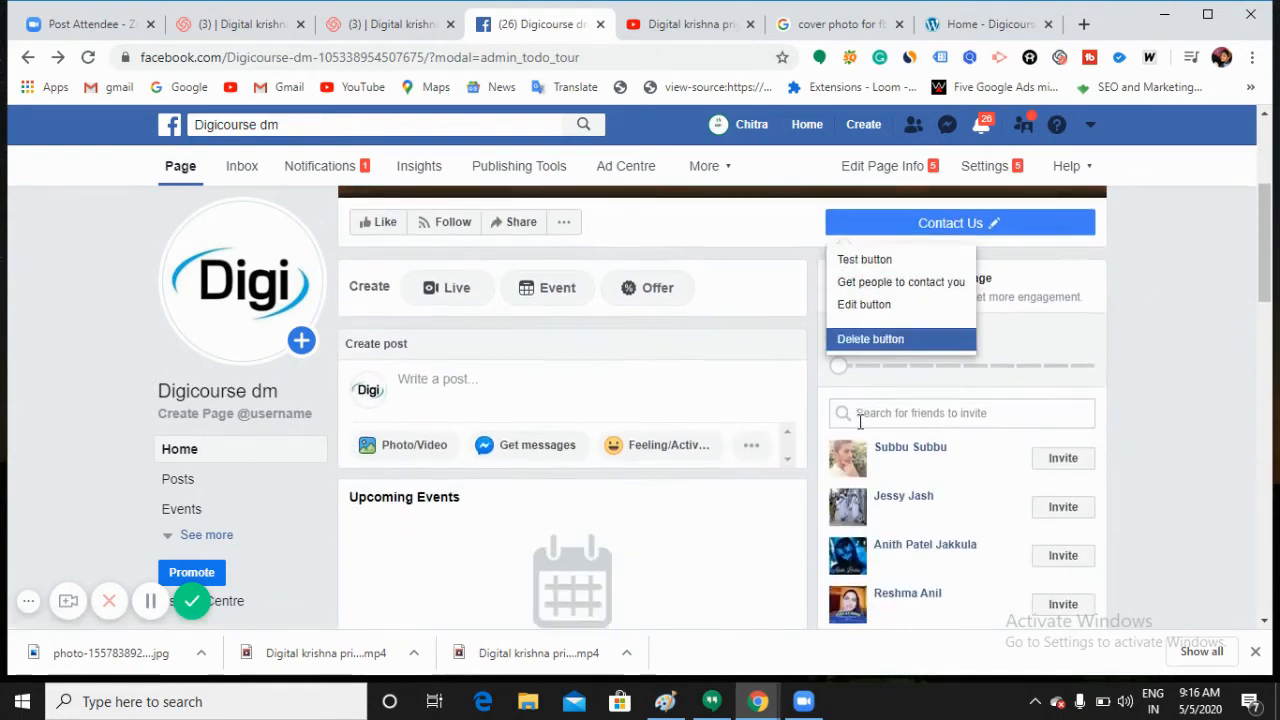
scroll(870, 420, up, 3)
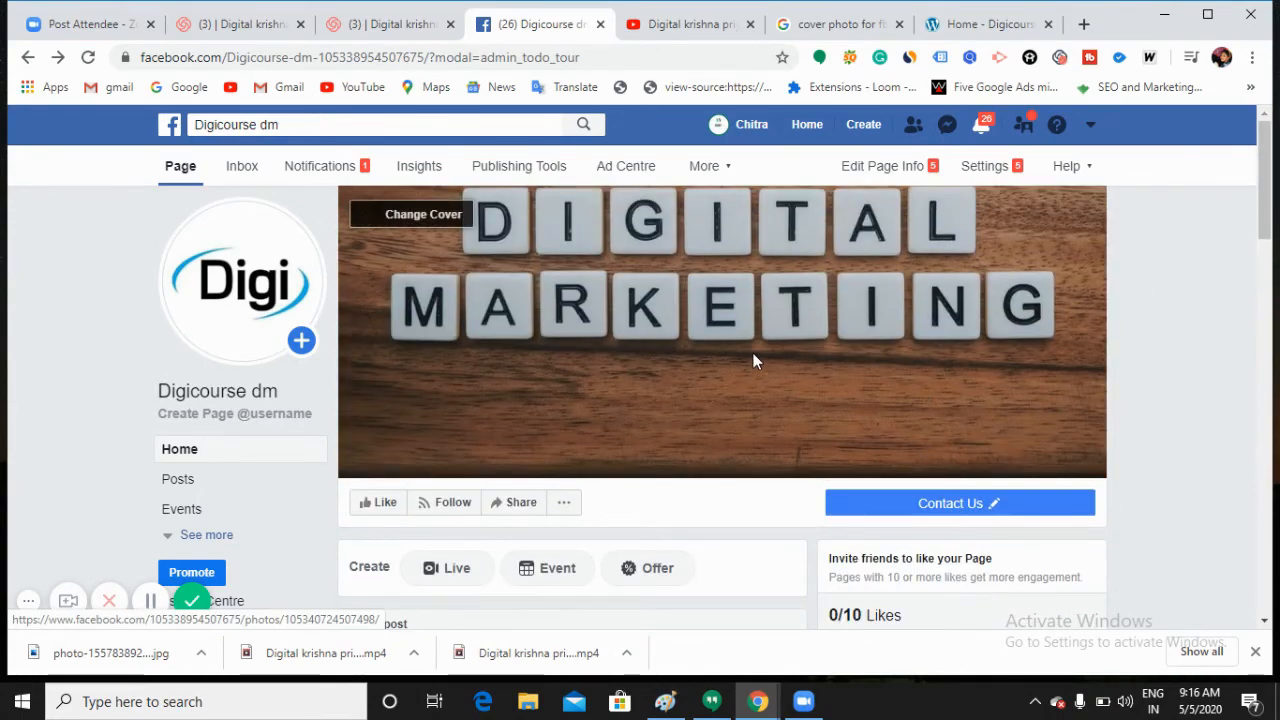
scroll(863, 447, down, 3)
scroll(870, 460, down, 2)
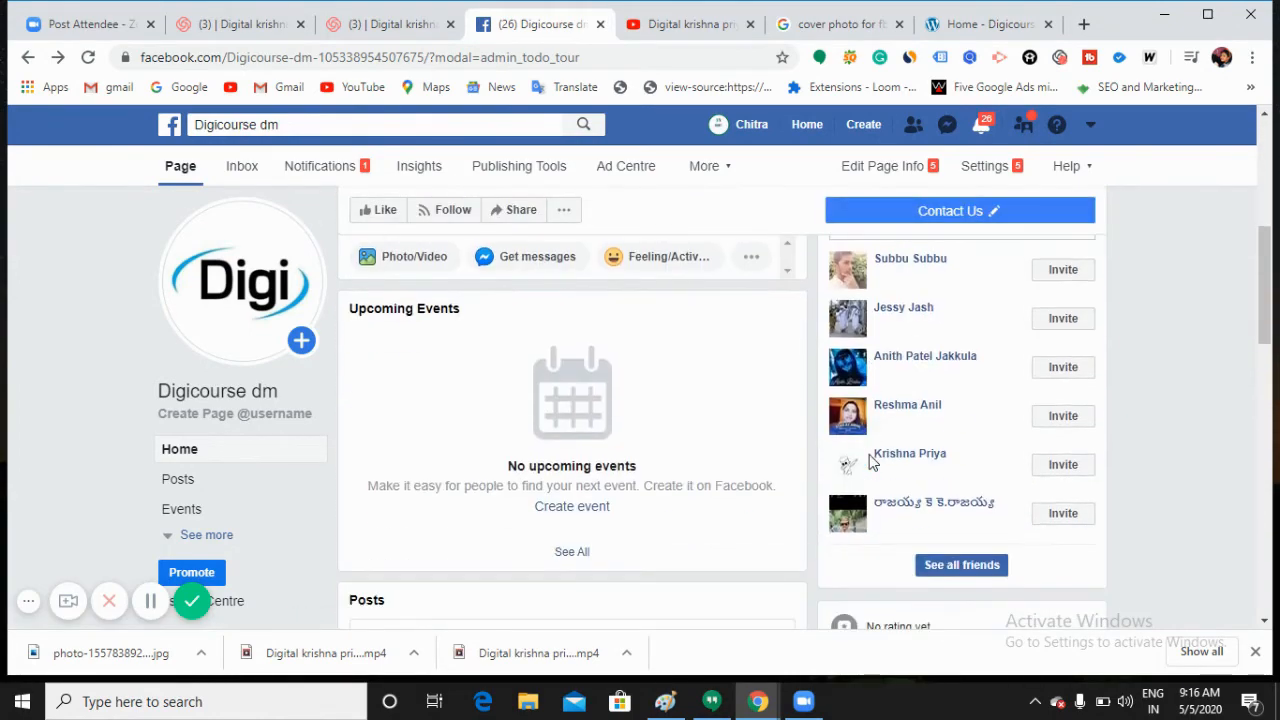
scroll(871, 455, up, 1)
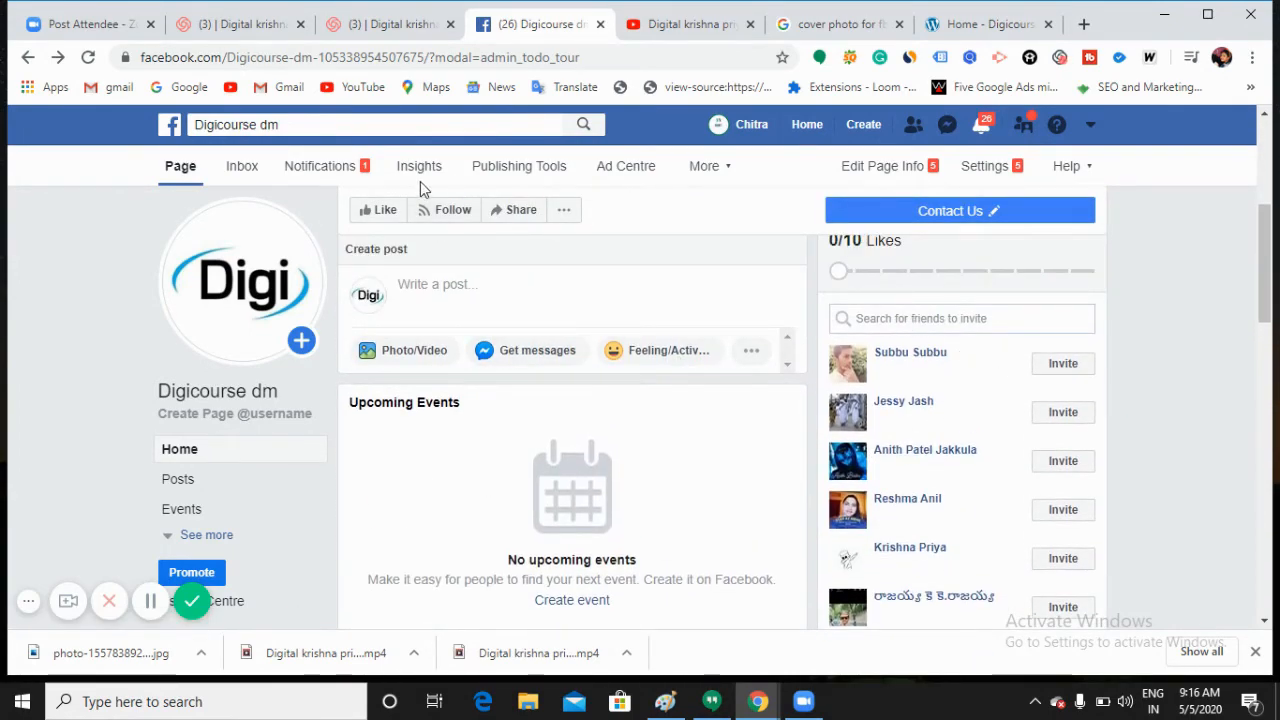
click(387, 212)
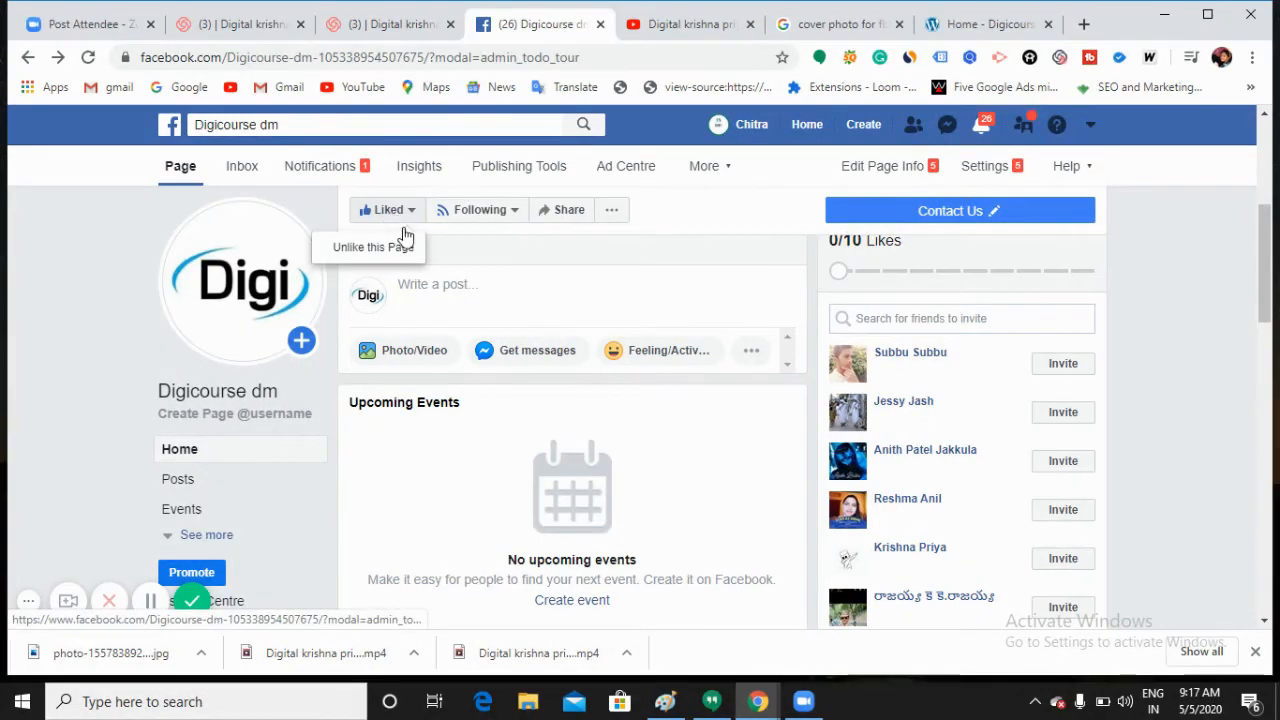
click(1052, 373)
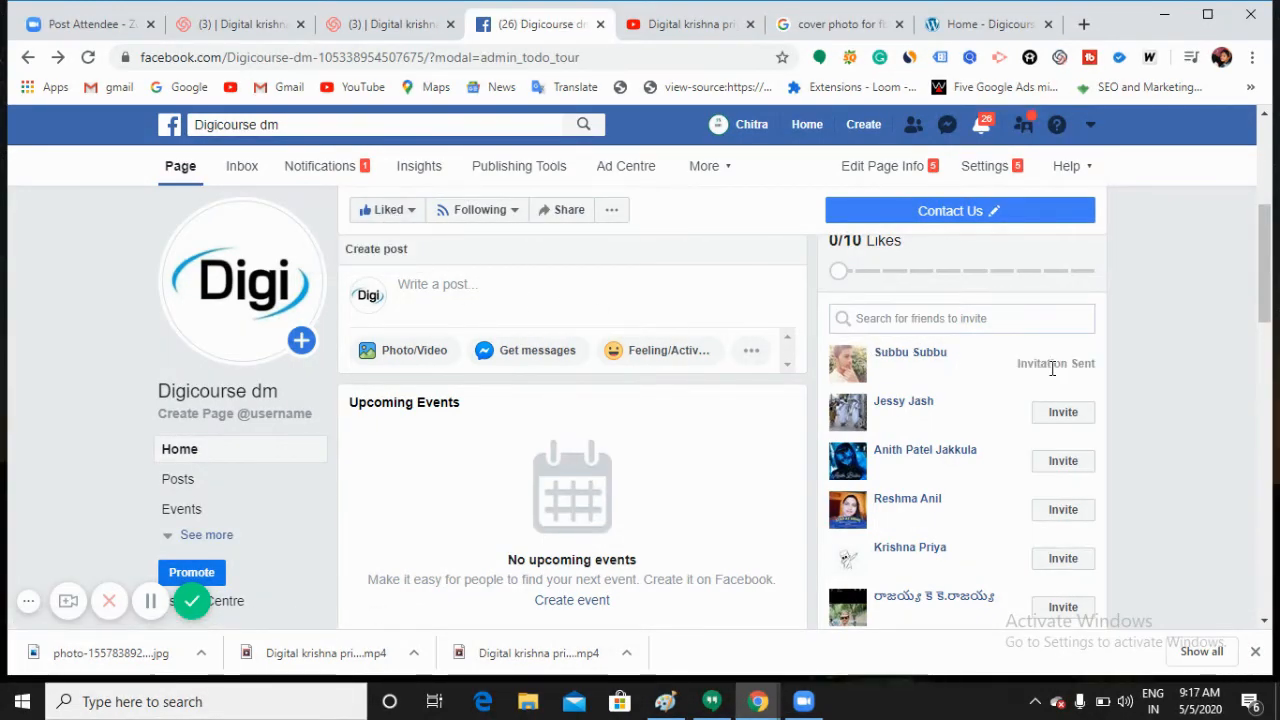
click(1066, 418)
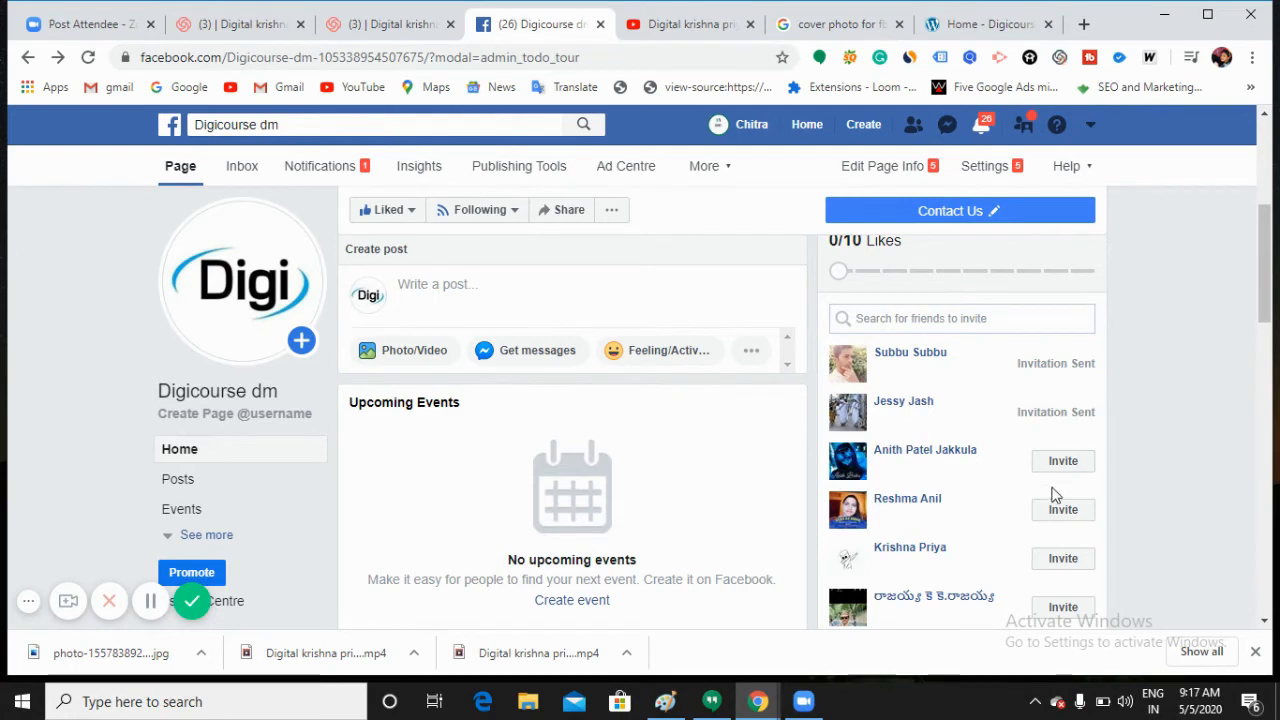
click(1060, 557)
Step: Select all friends in the full invite list and send 2101 invitations
scroll(1033, 552, down, 1)
click(961, 565)
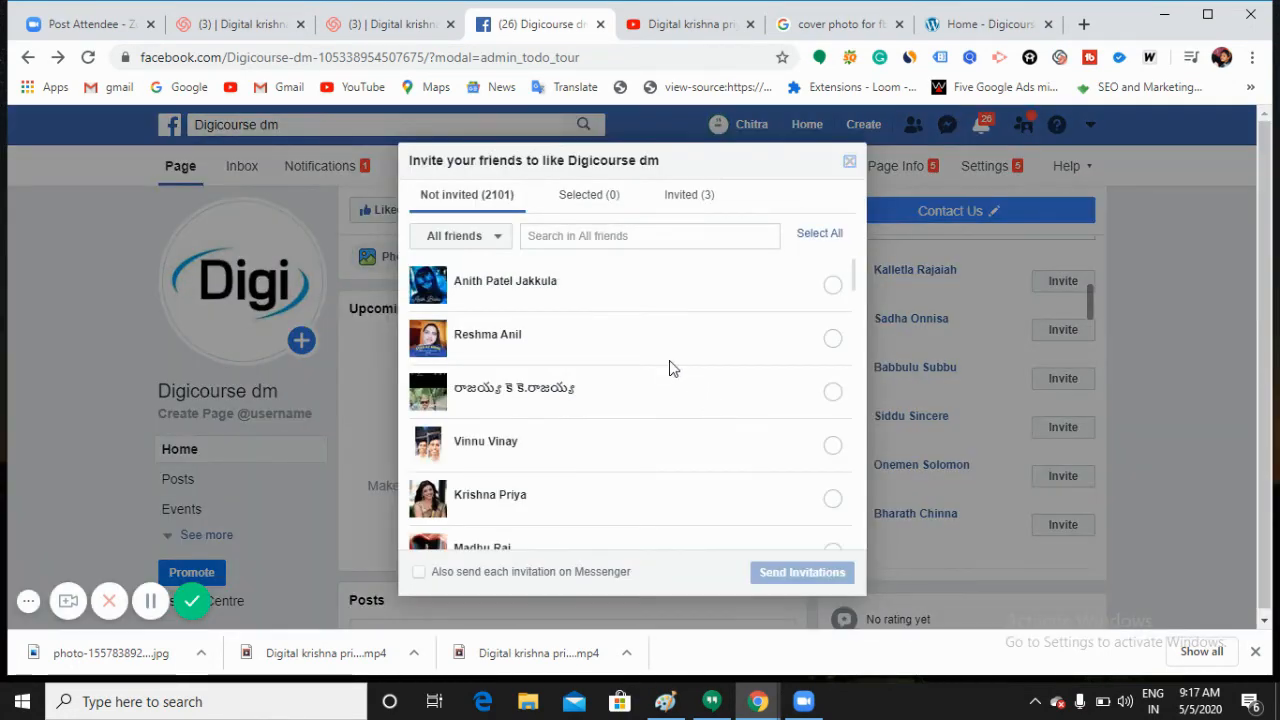
scroll(575, 372, down, 5)
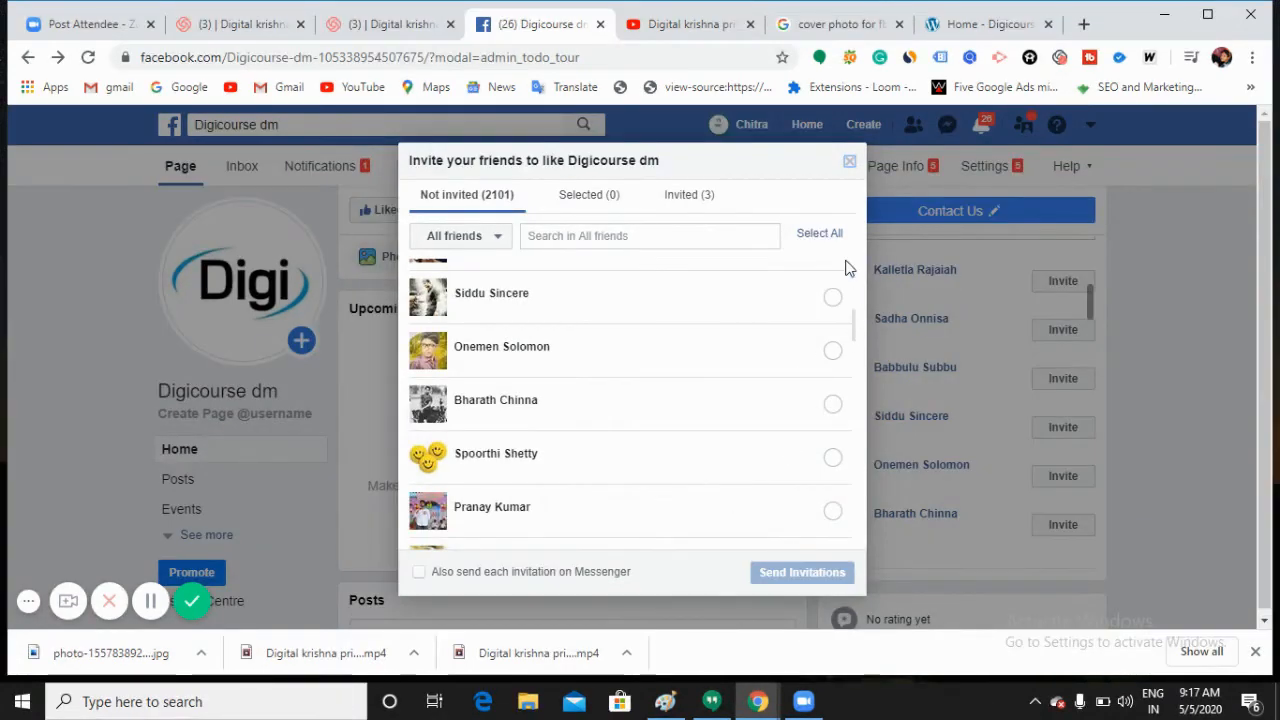
click(821, 235)
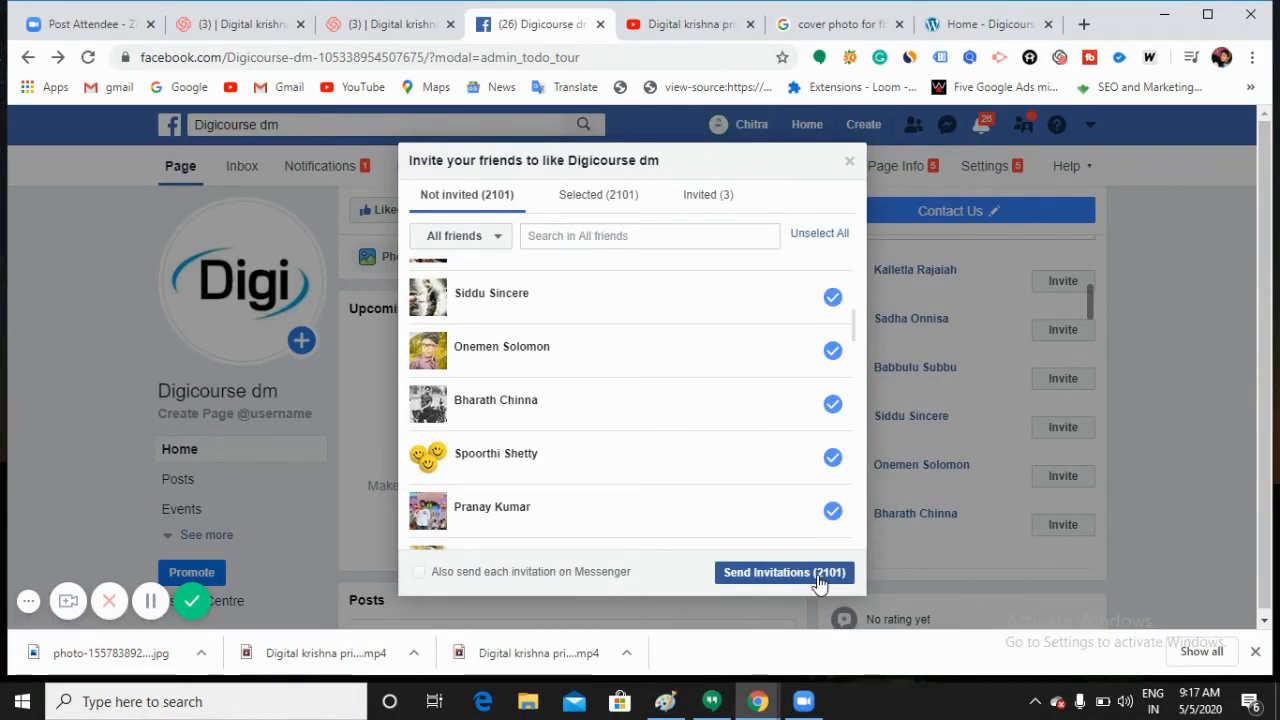
click(850, 163)
scroll(896, 437, up, 3)
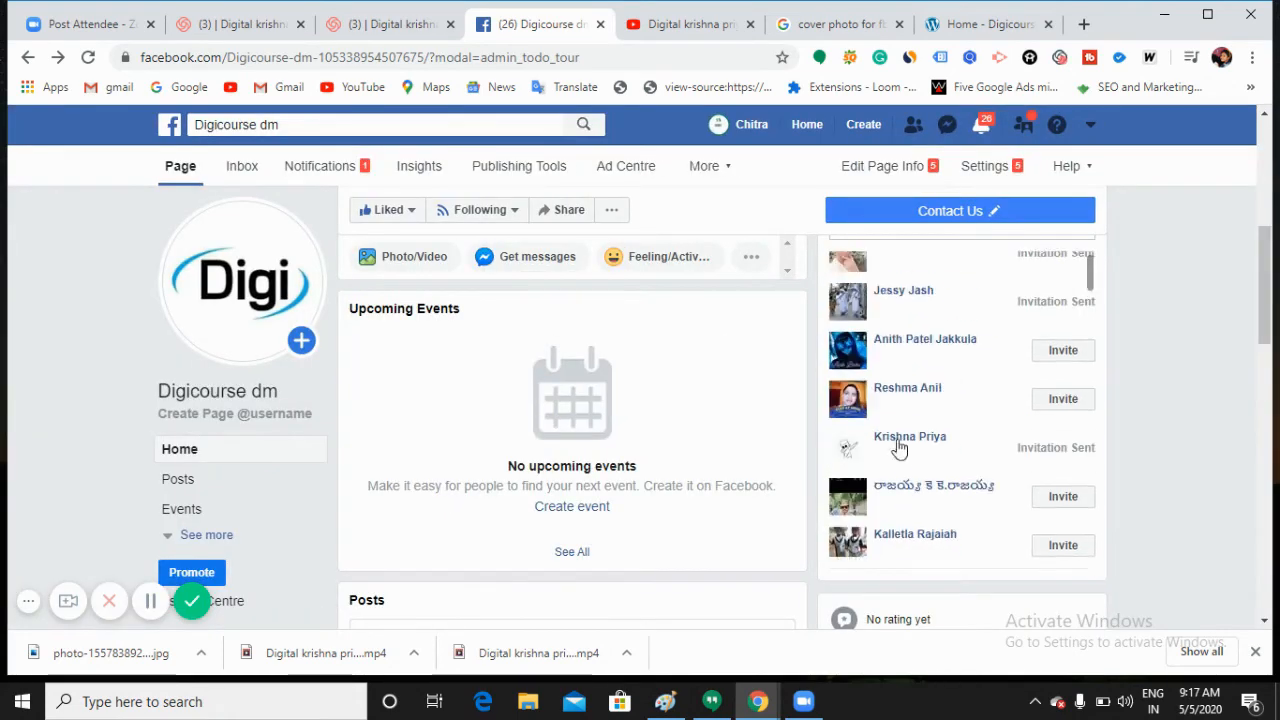
Step: Go to Settings > Page Info via Edit Page Info on the Digicourse dm Page
scroll(751, 483, up, 5)
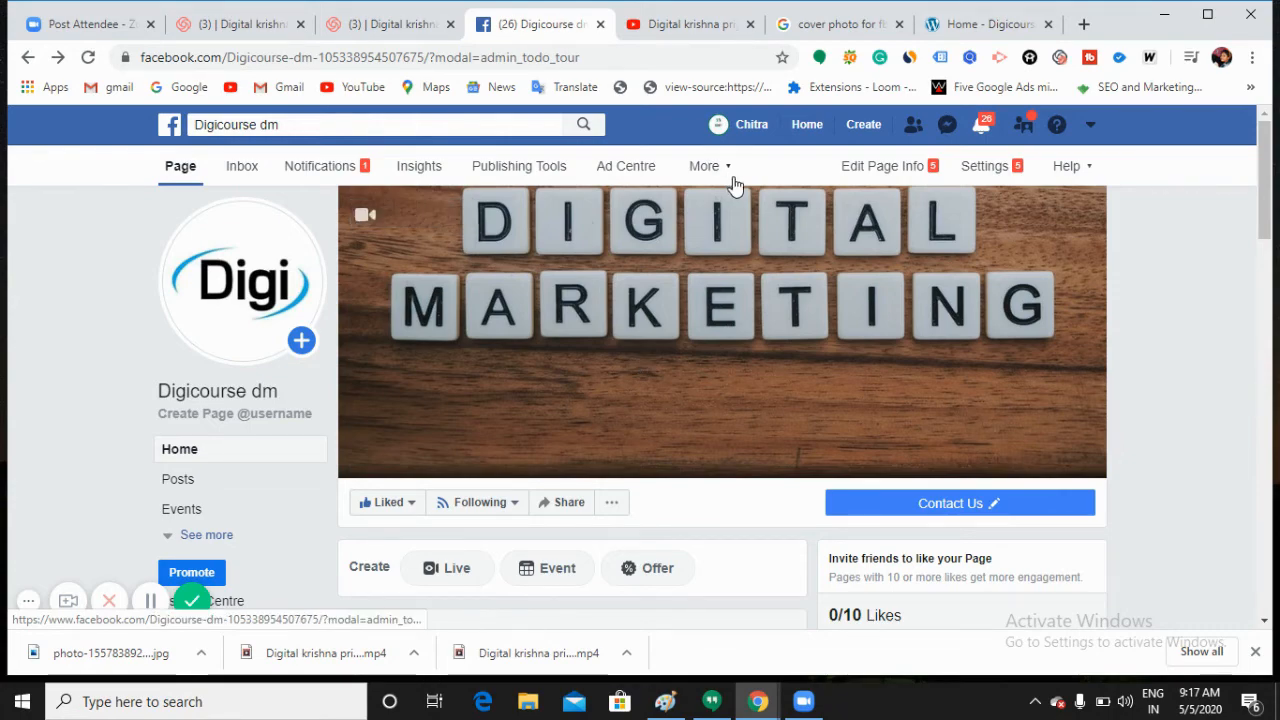
click(902, 176)
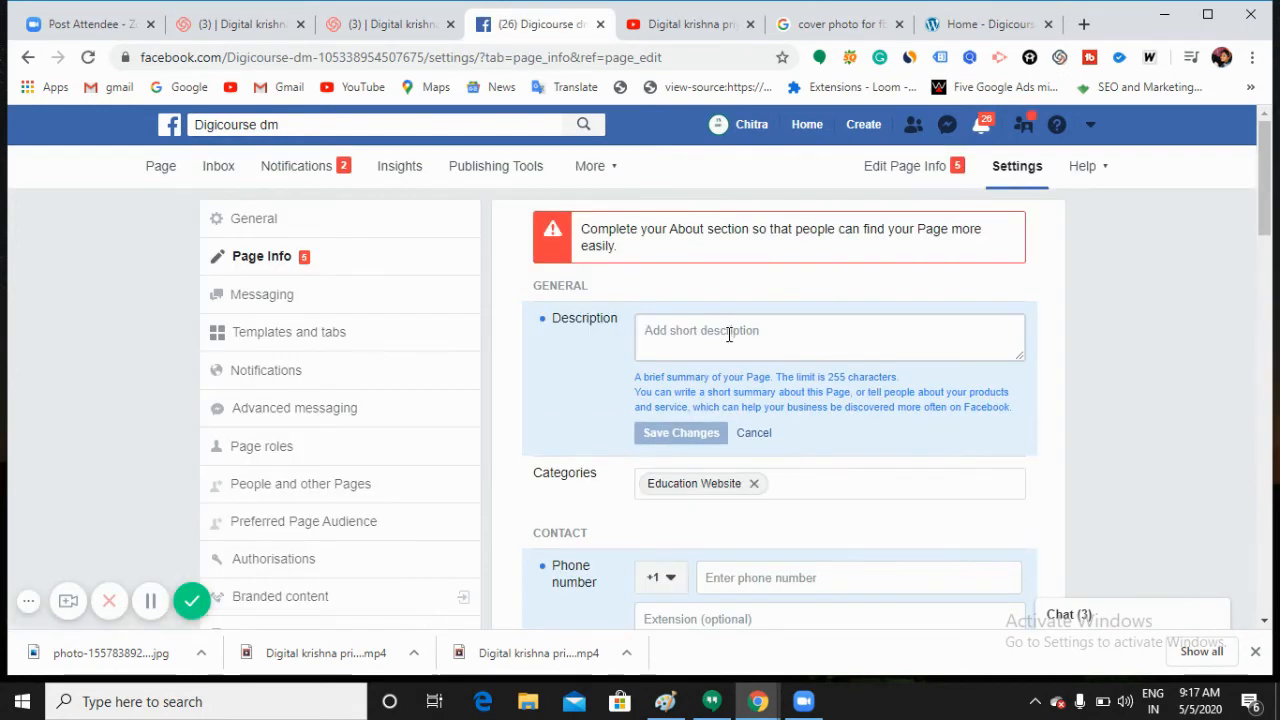
Step: Save the description 'This Page serves you with the updates of Digital Marketing, Follow and like our page'
click(729, 335)
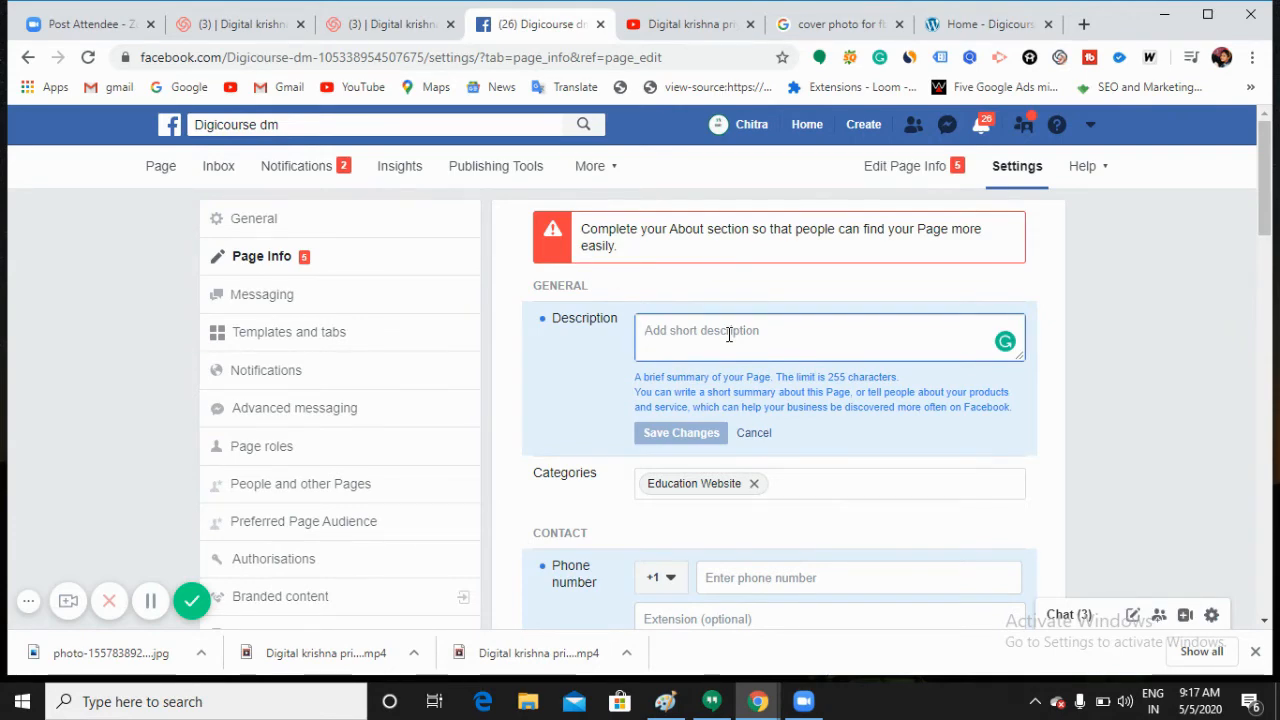
text(T)
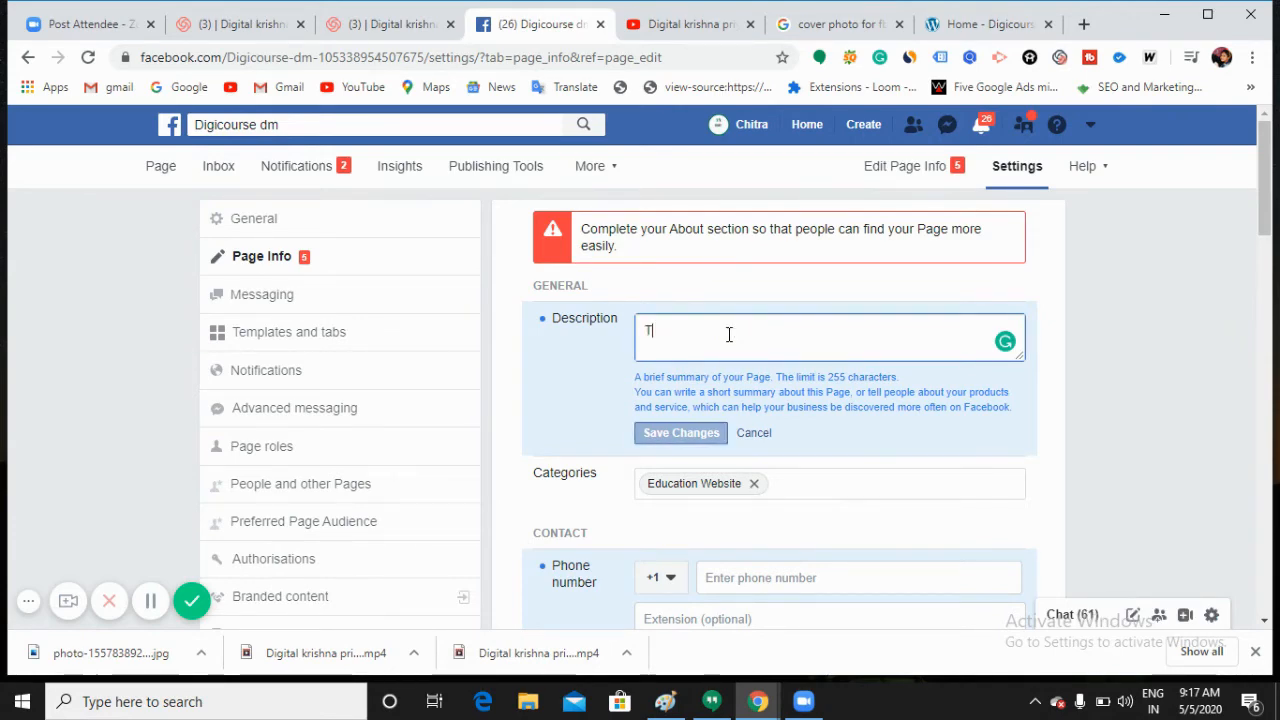
text(his )
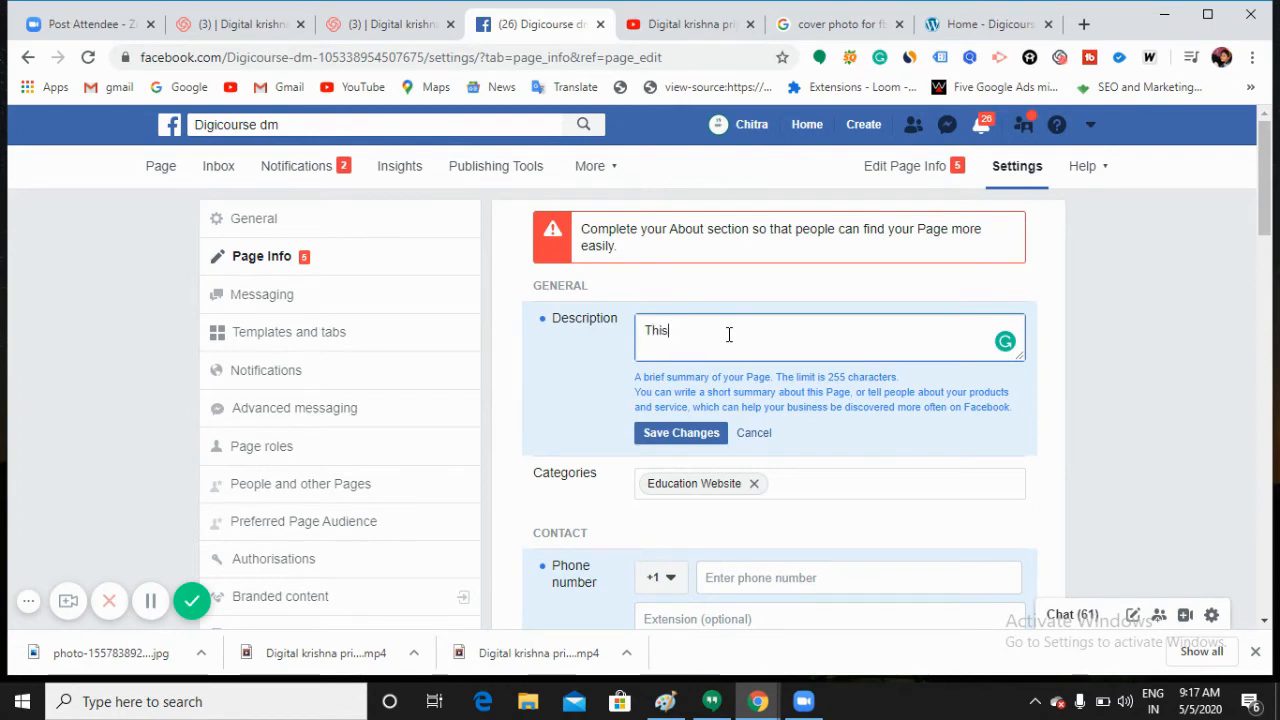
text(Page serv)
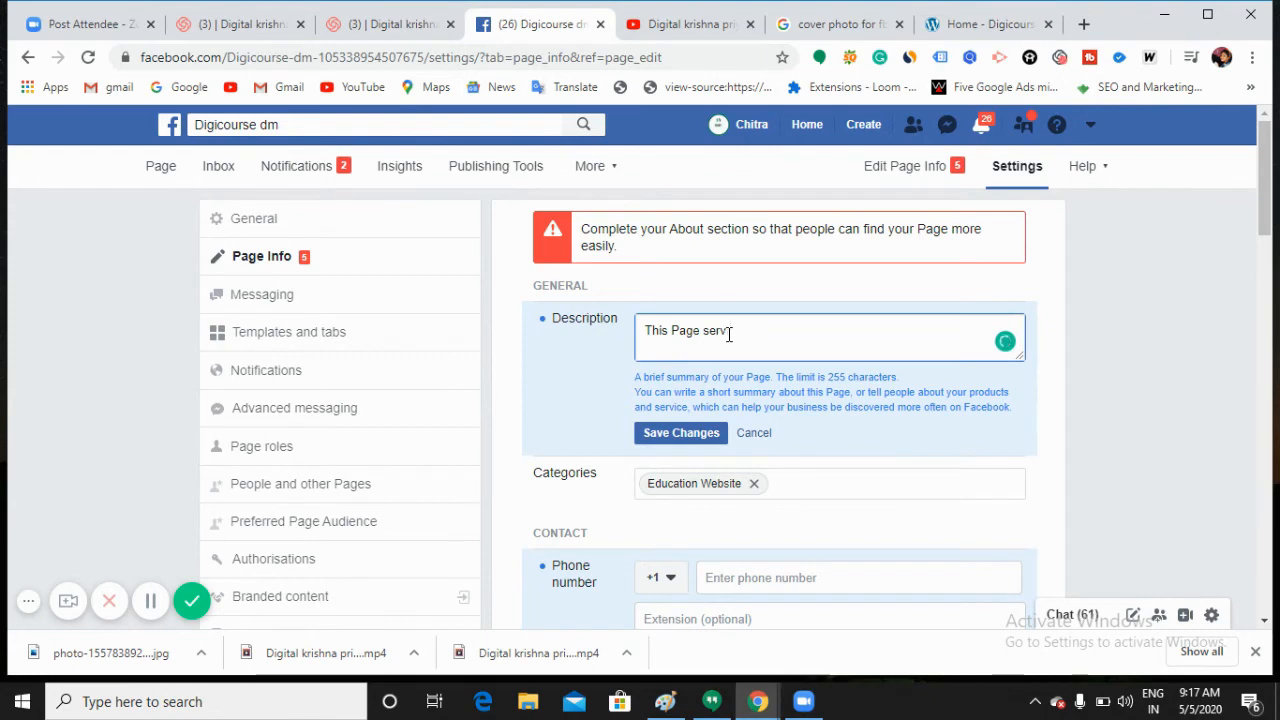
text(es you with th)
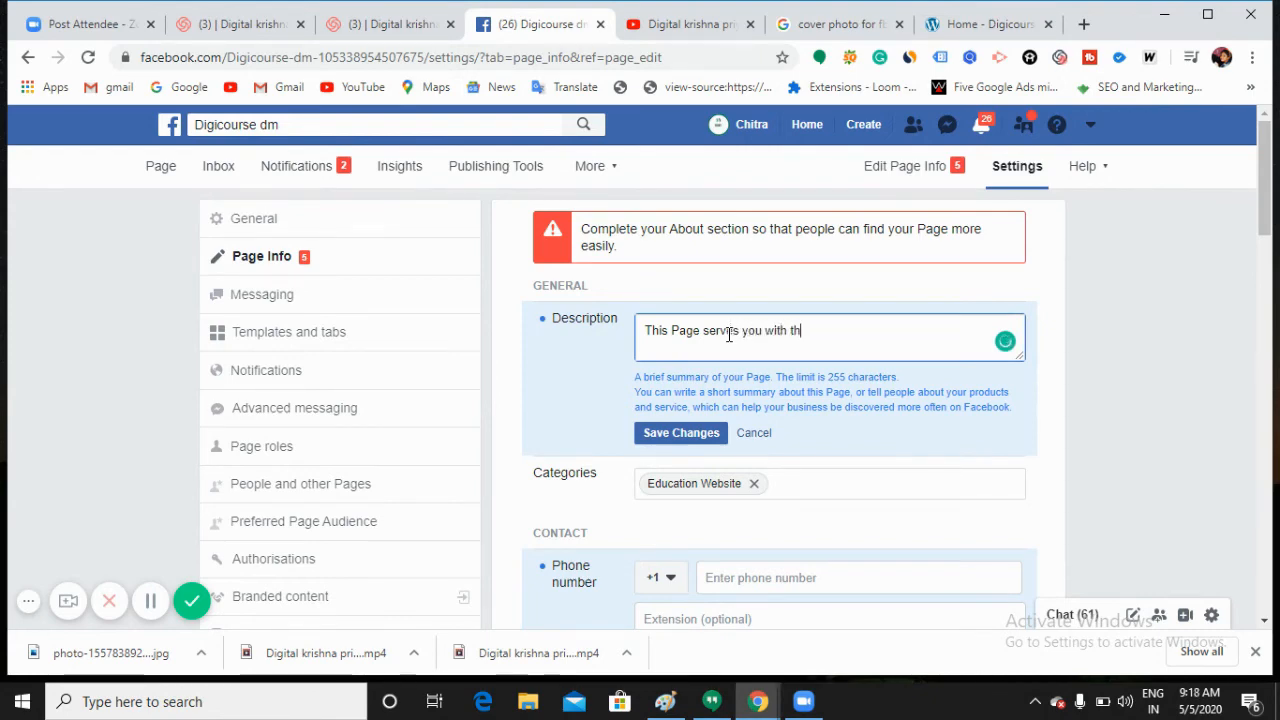
text(e update)
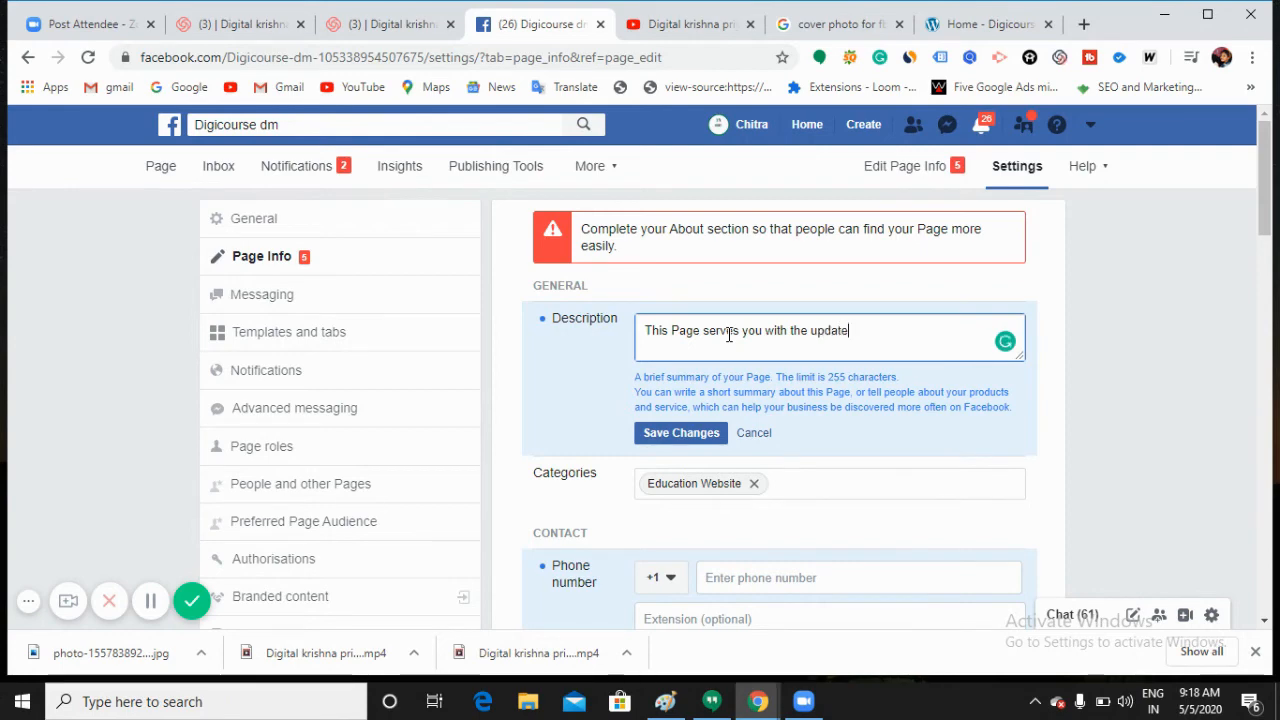
text(s of Digital)
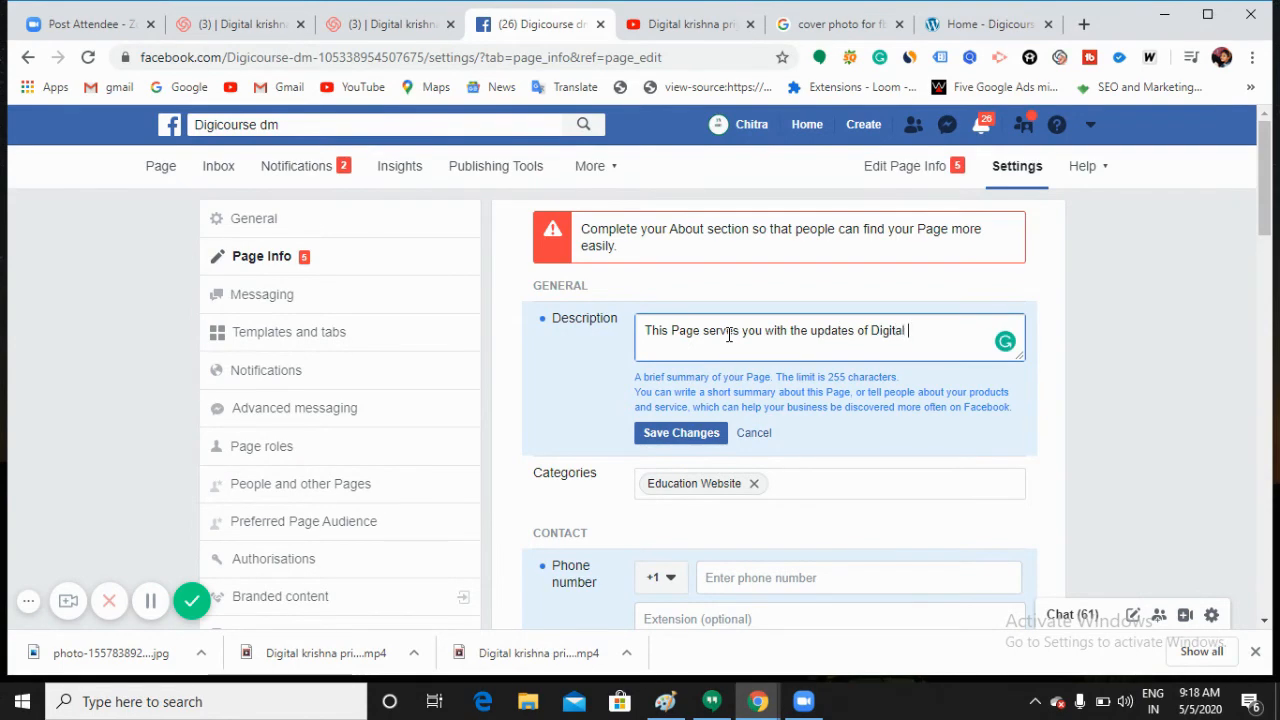
text( Marketing, F)
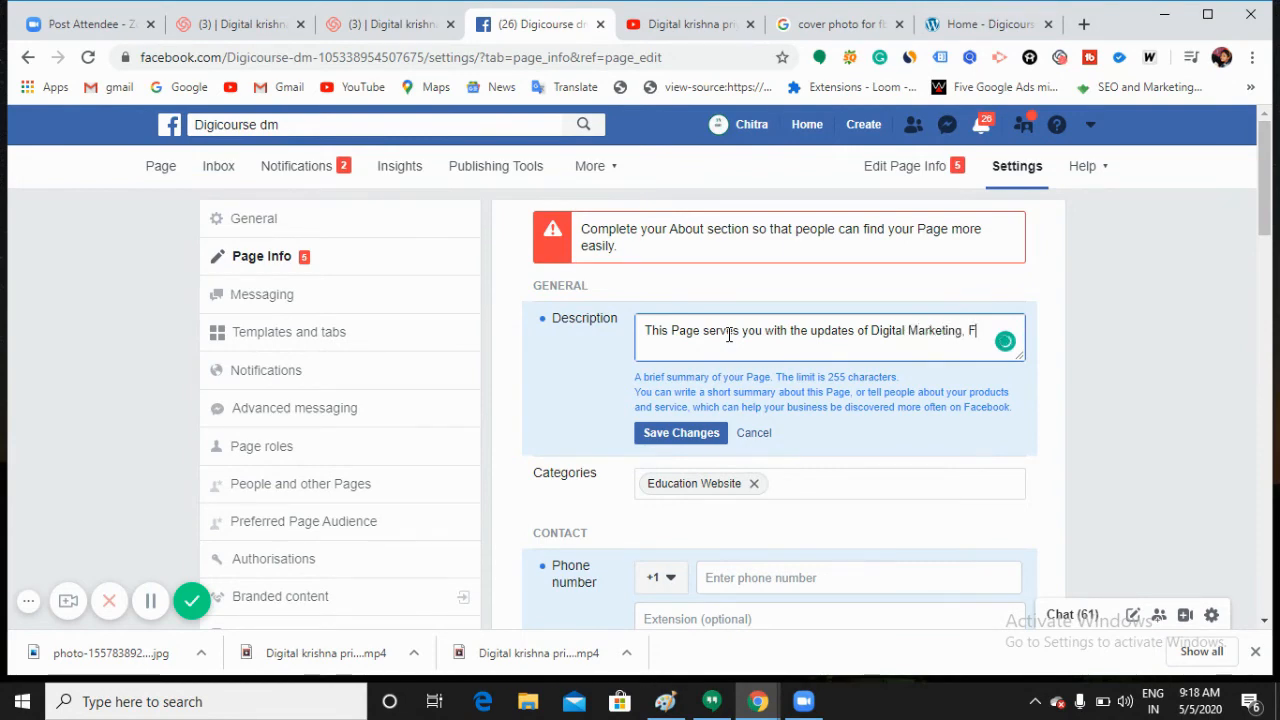
text(ollow)
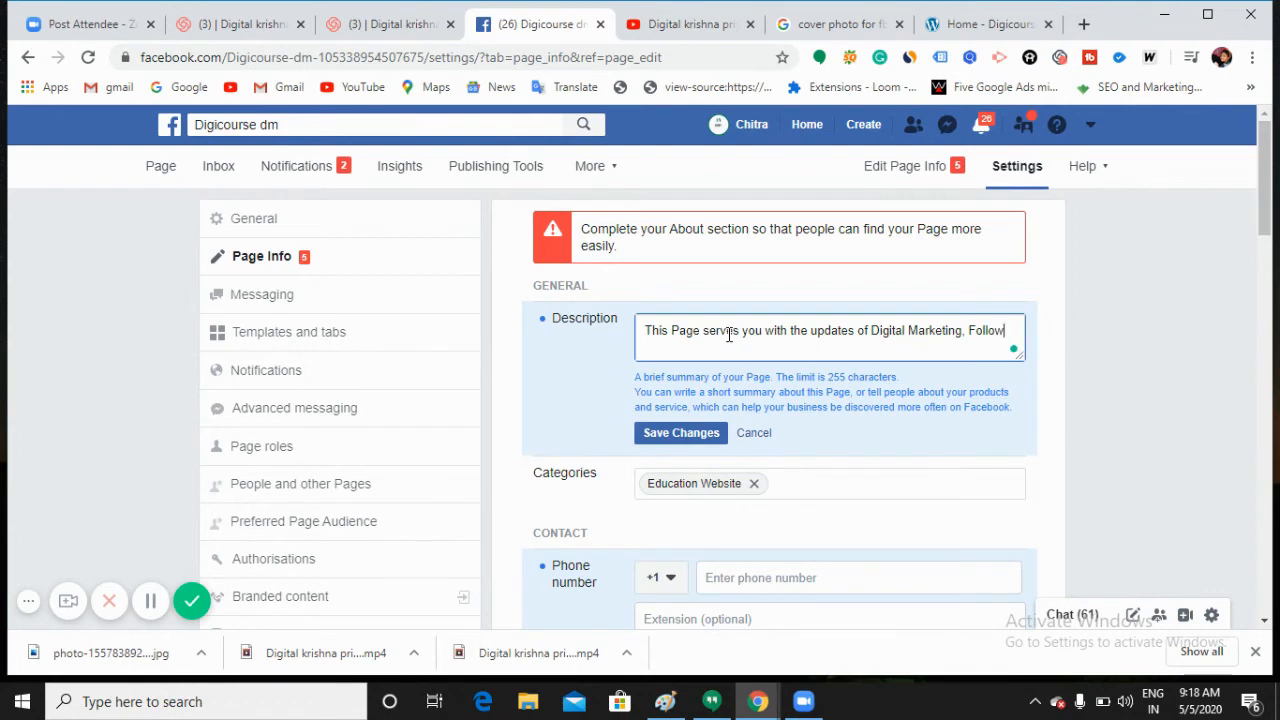
text( and like )
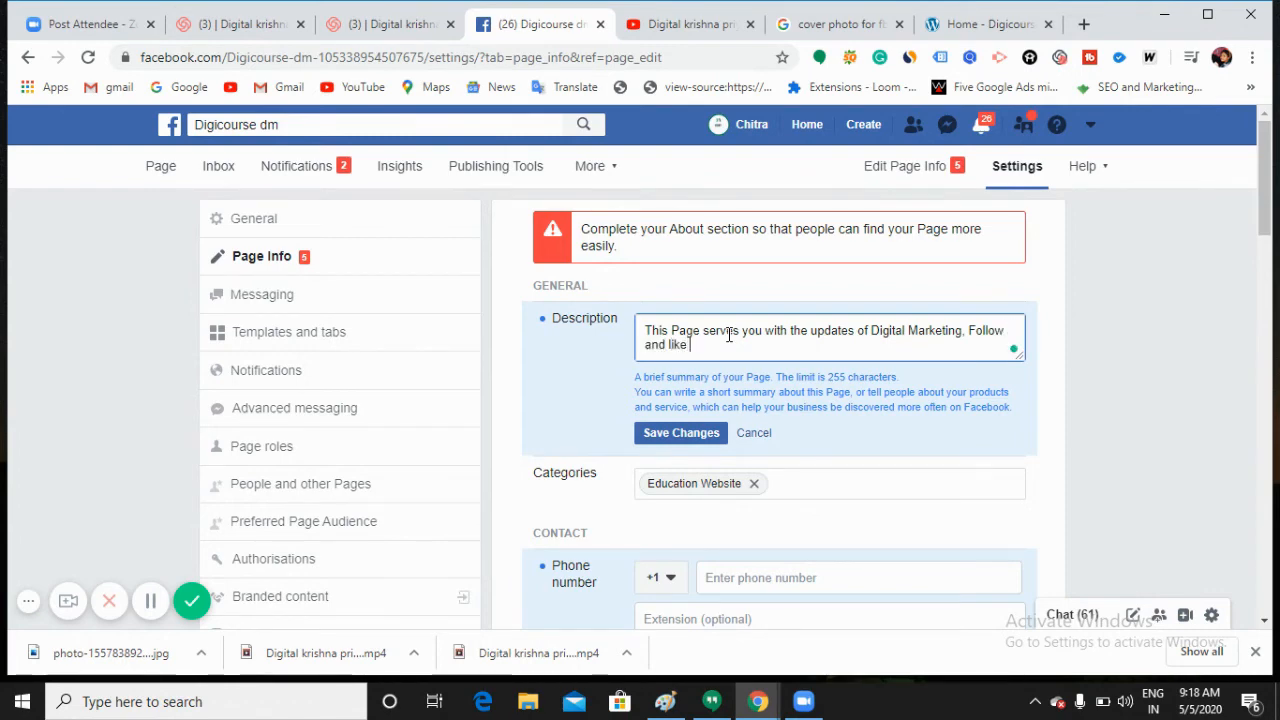
text(our page)
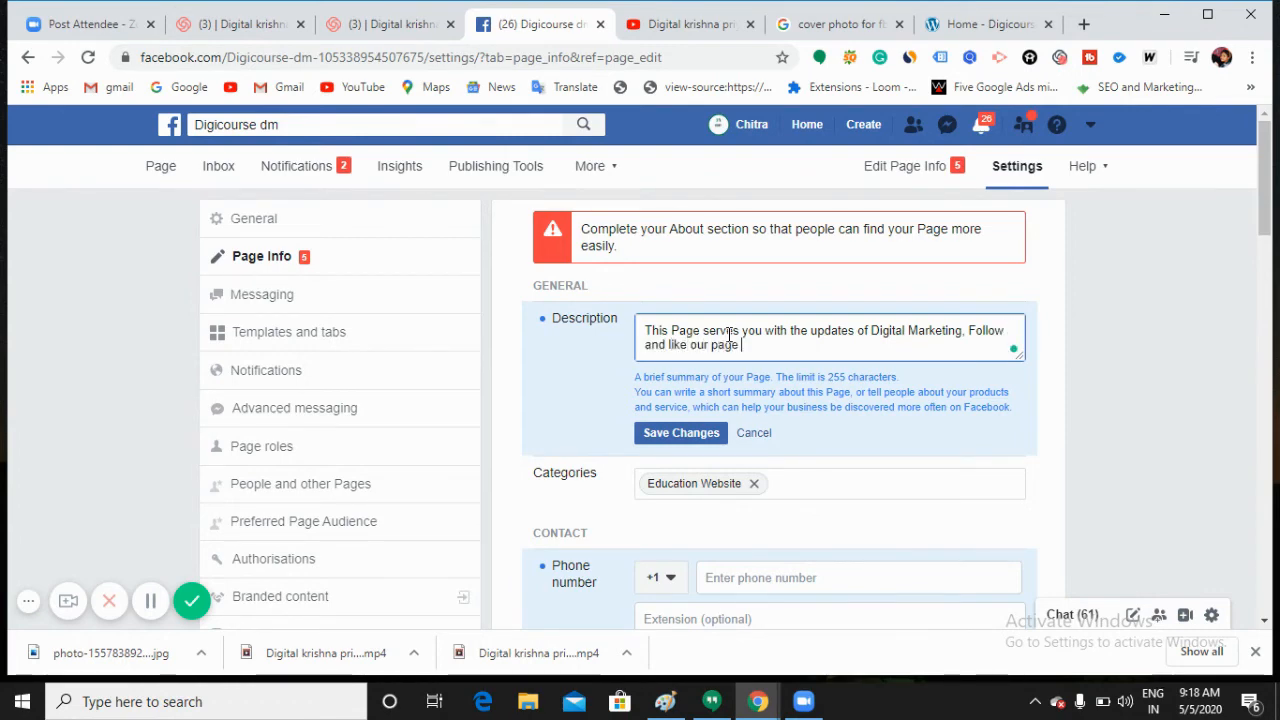
click(690, 436)
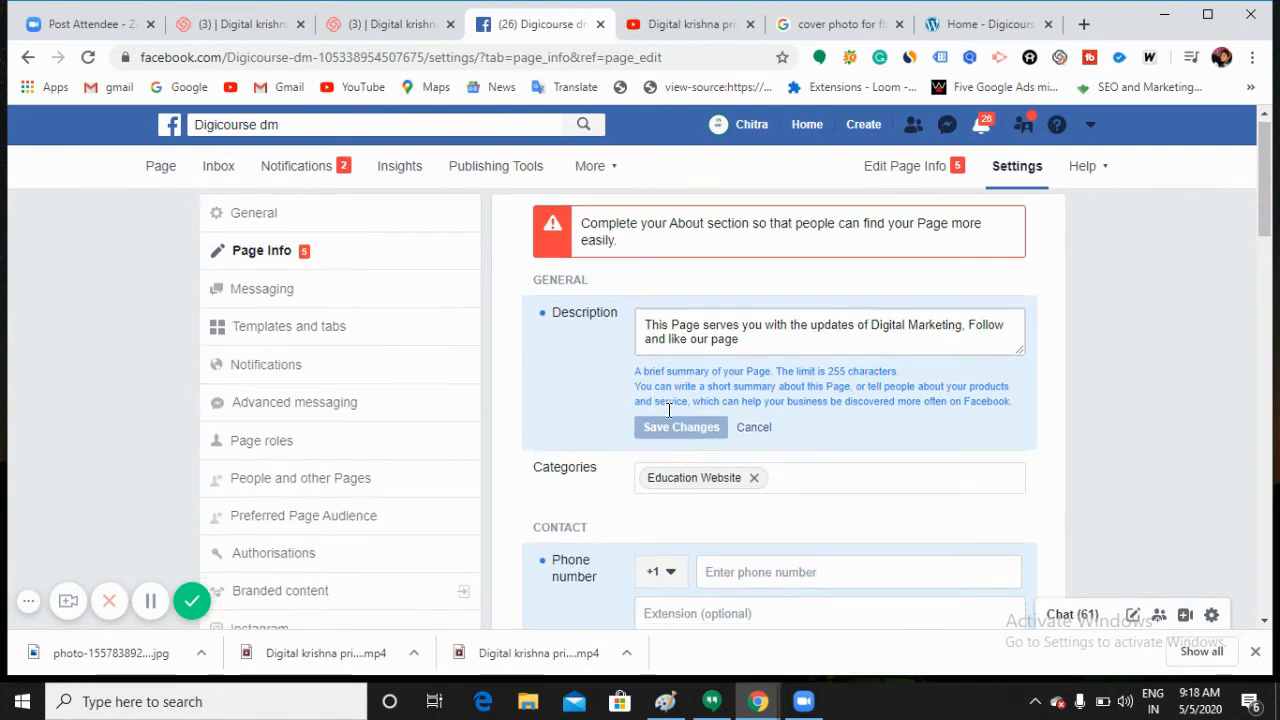
Step: Set the Page phone number's country code to India +91
scroll(560, 384, down, 1)
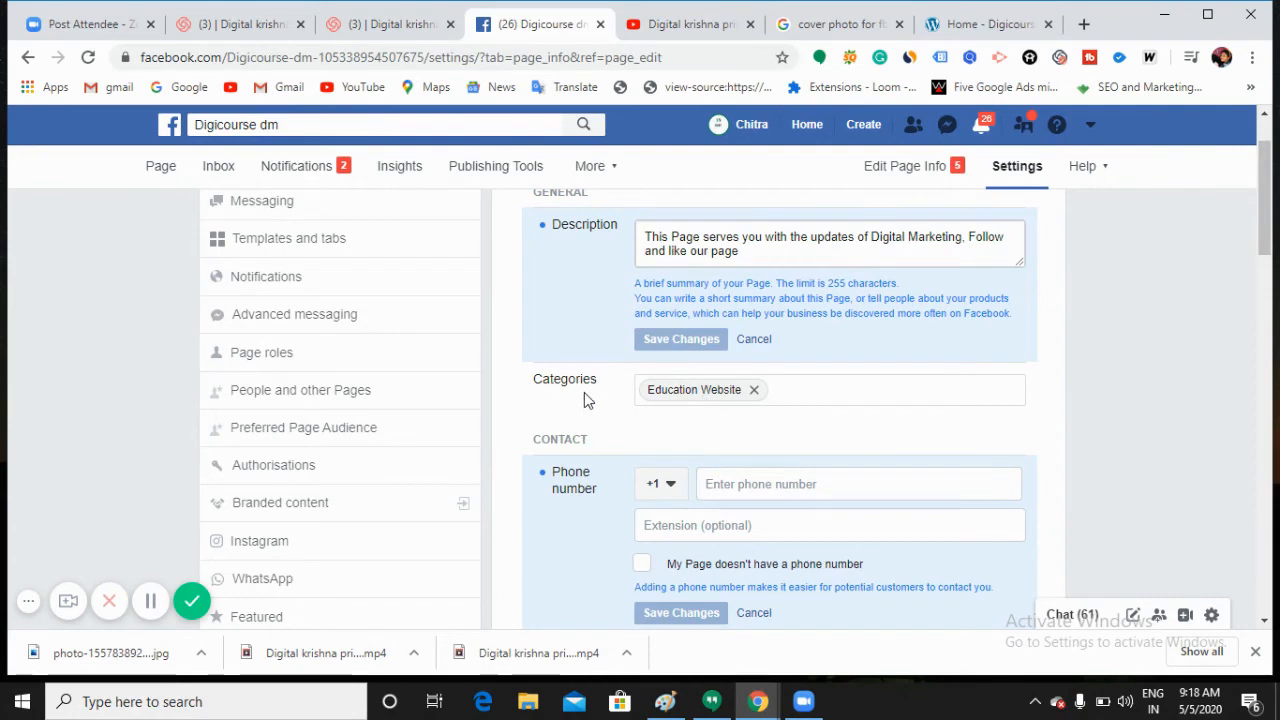
click(758, 484)
scroll(758, 482, down, 1)
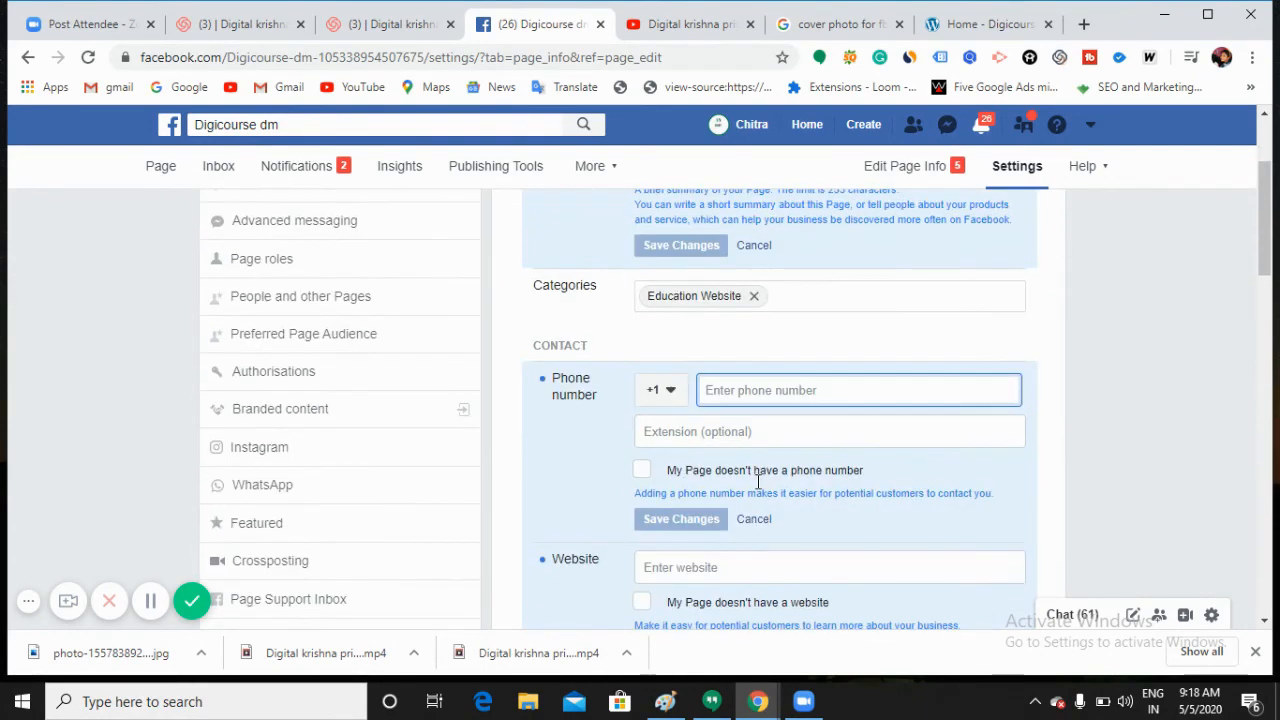
click(780, 398)
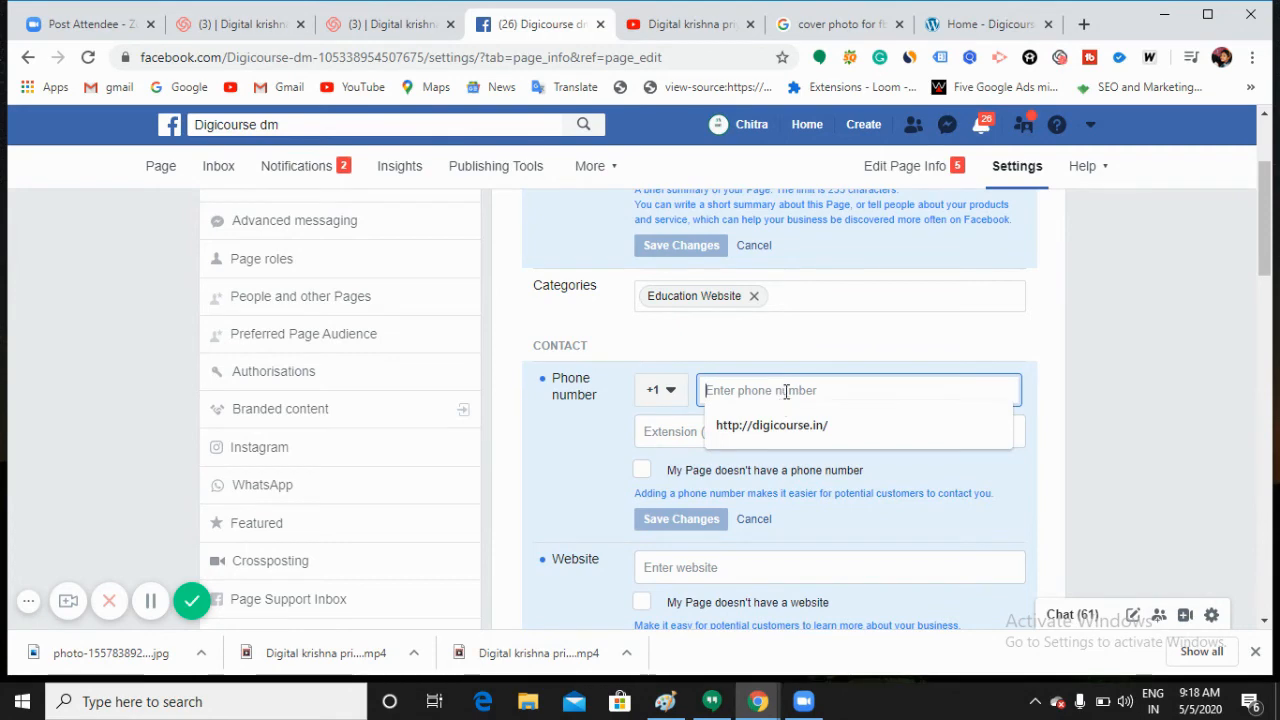
text(9)
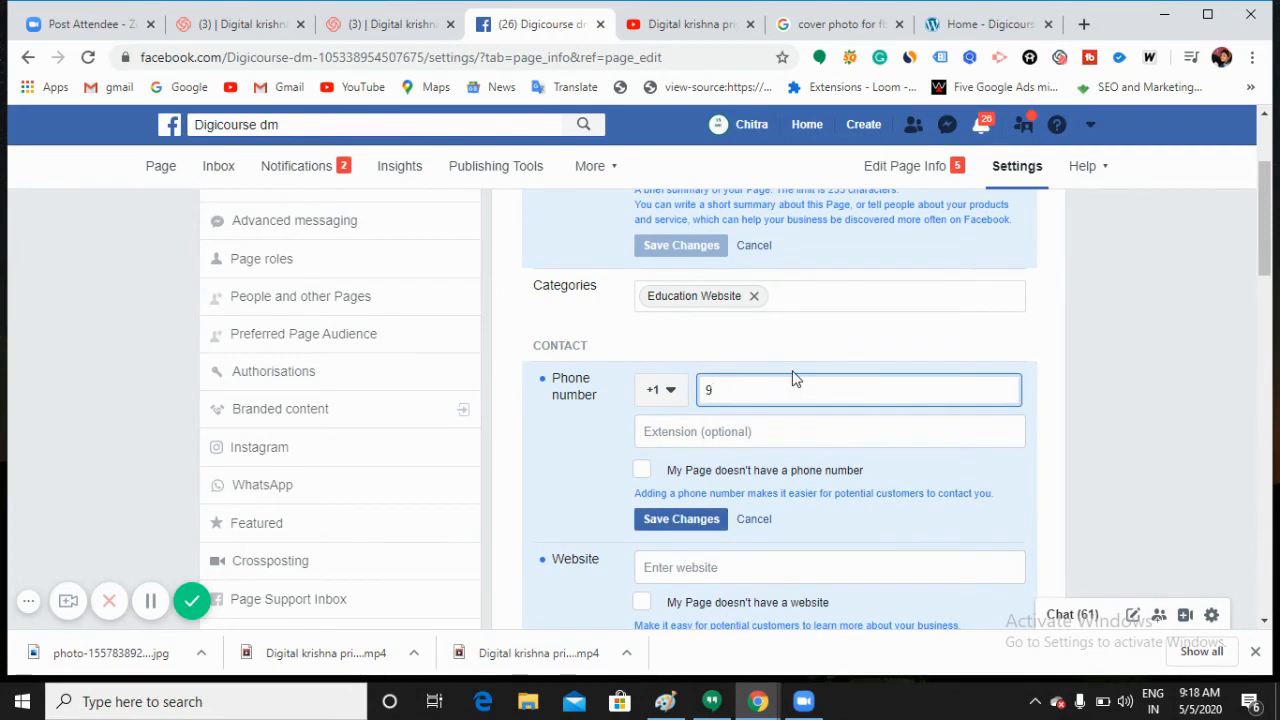
key(BackSpace)
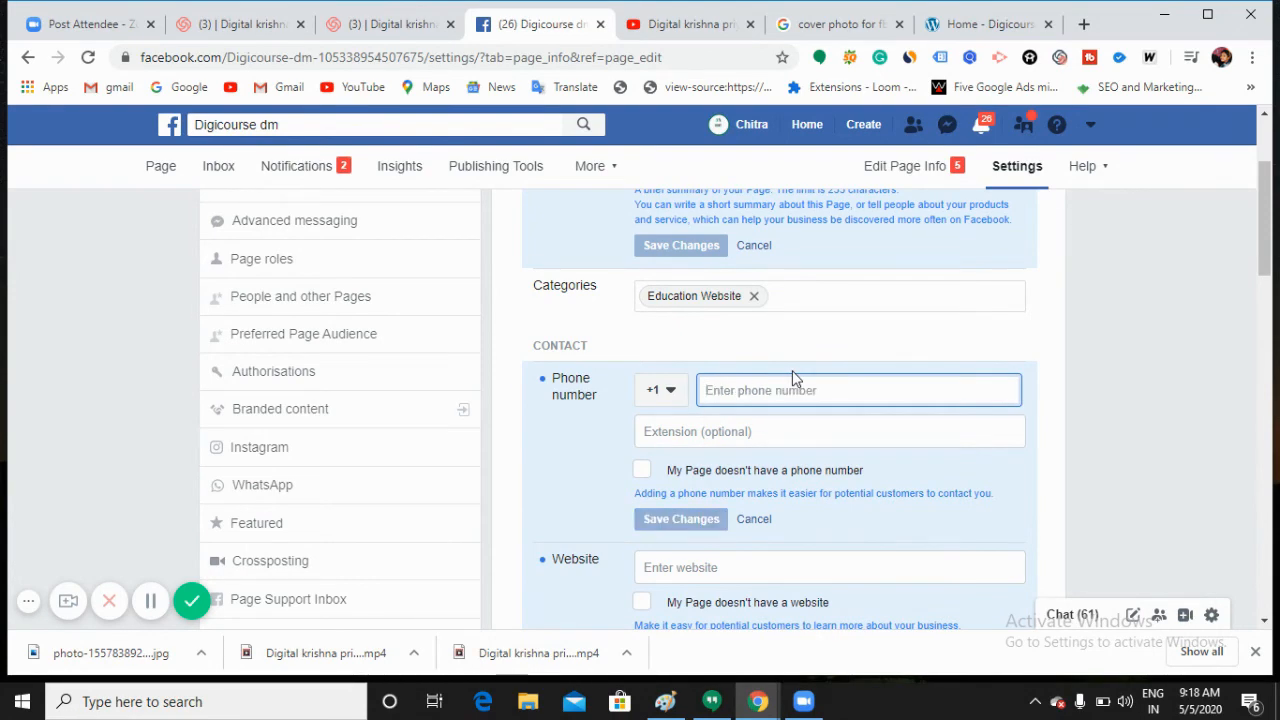
click(658, 390)
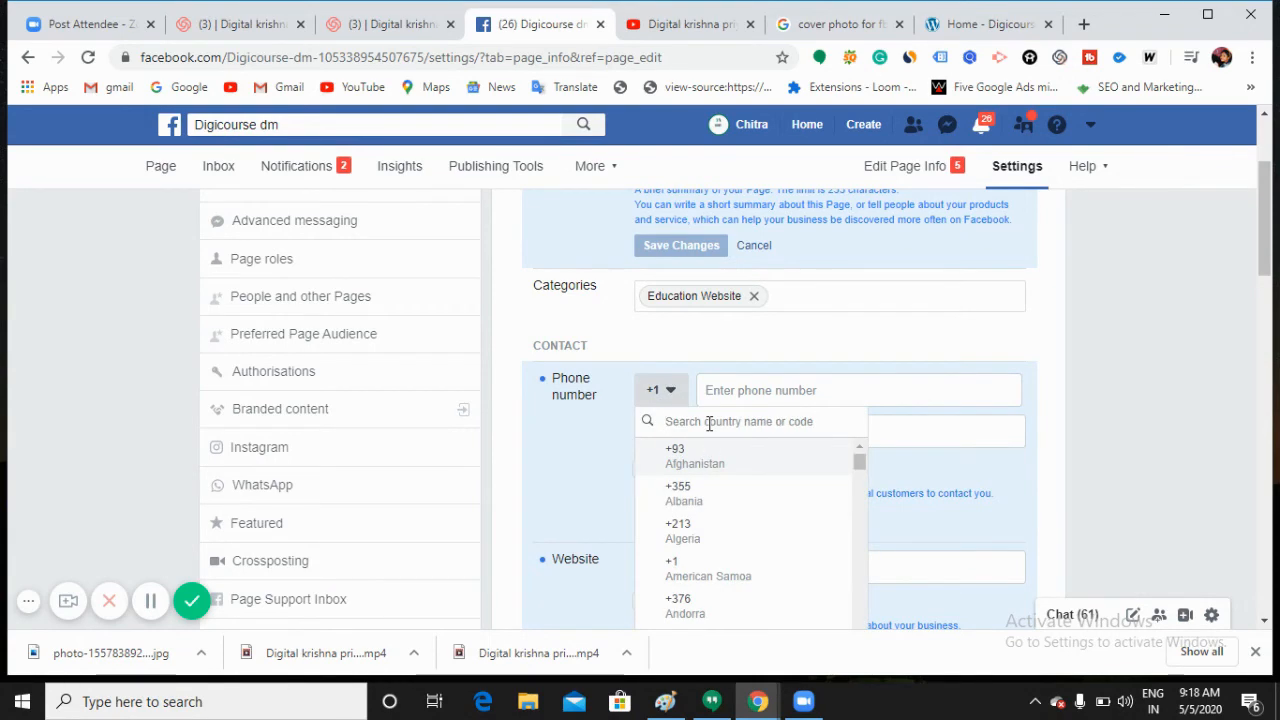
text(india)
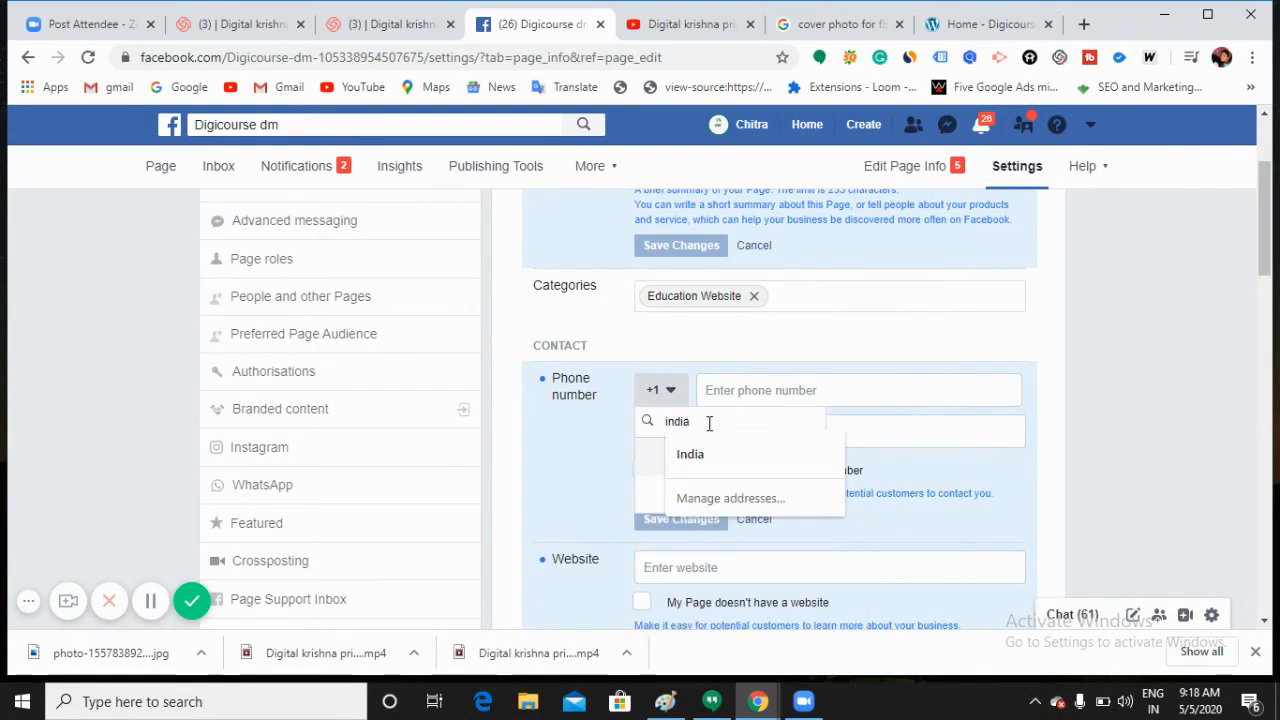
click(709, 455)
click(686, 448)
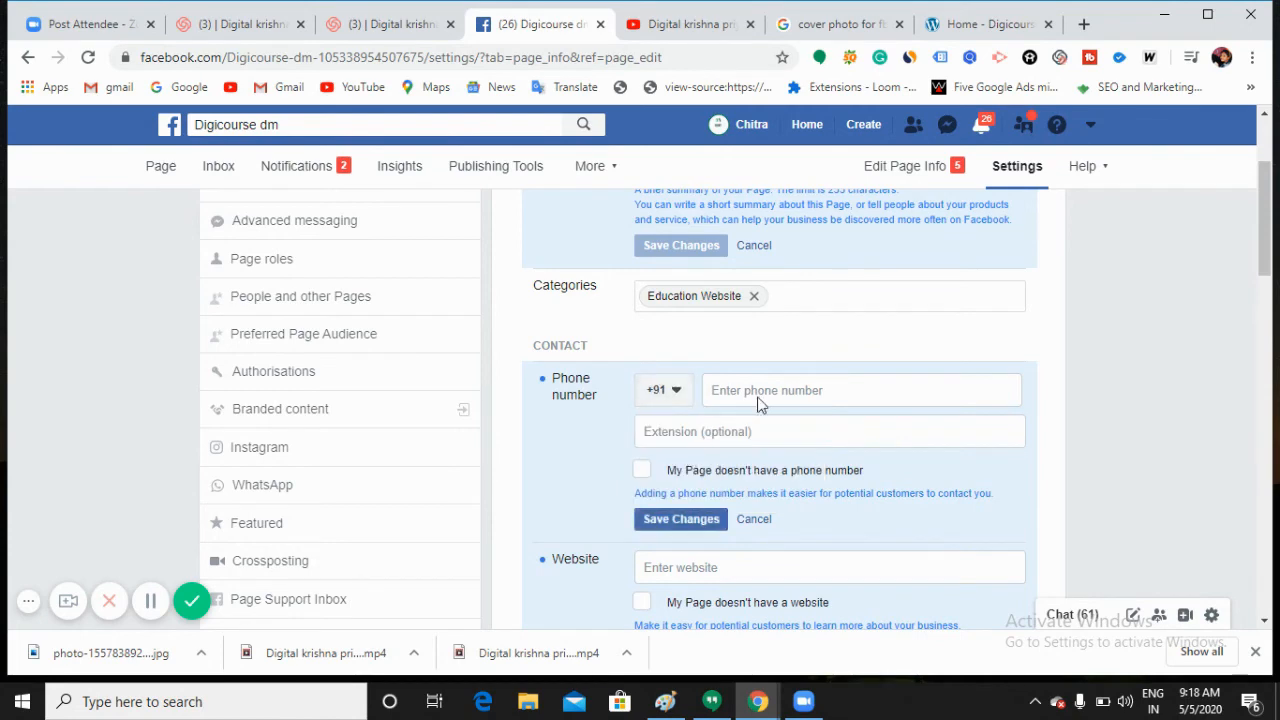
Step: Enter the Page's contact phone number and save it
click(770, 393)
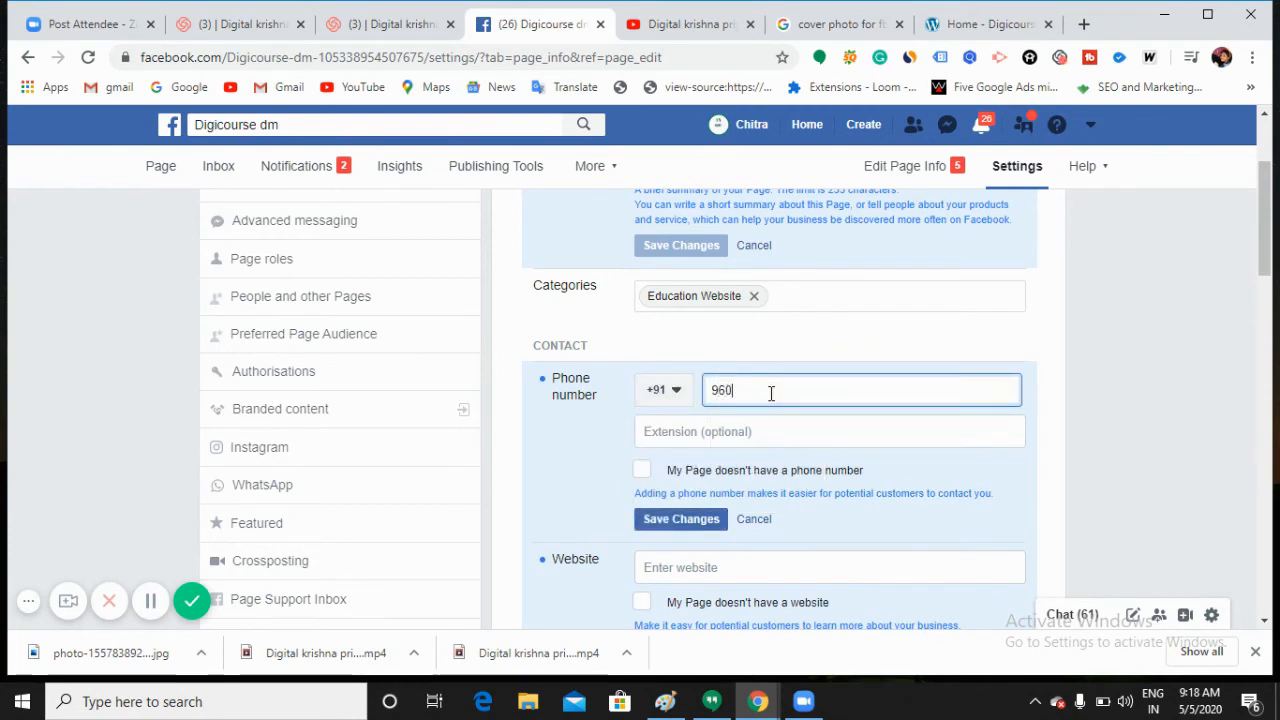
click(685, 521)
scroll(685, 521, down, 1)
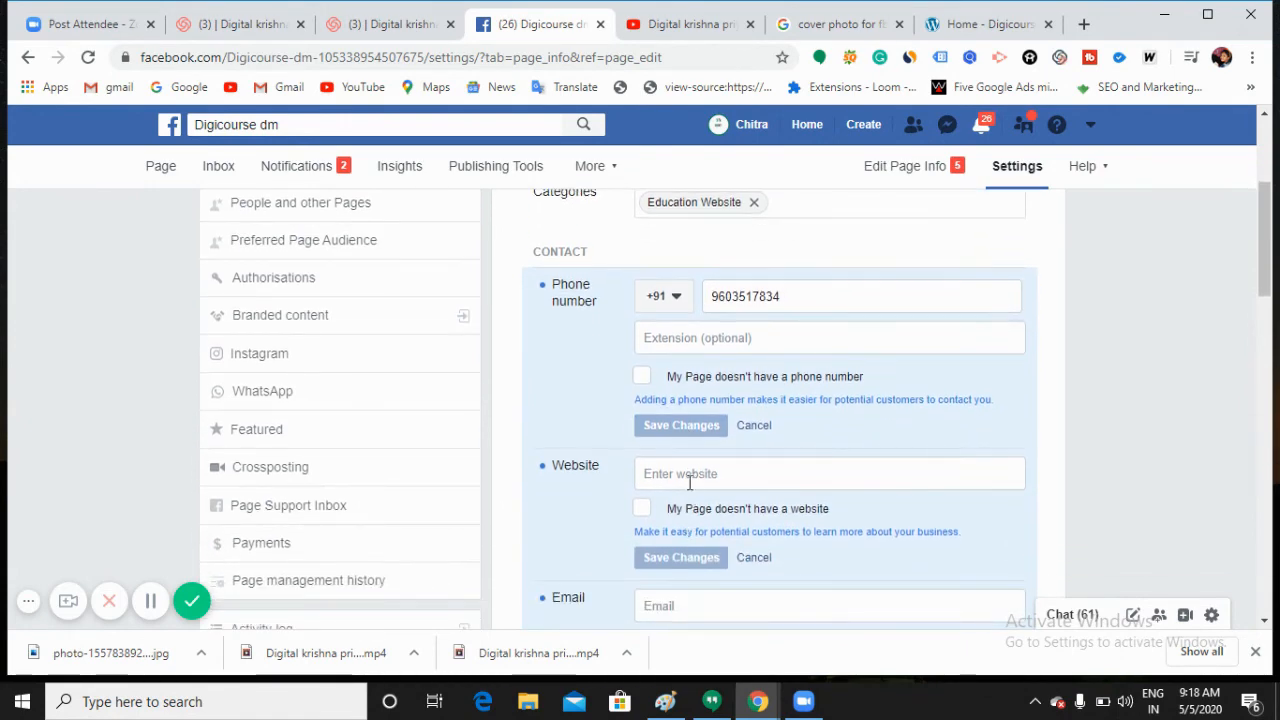
click(694, 473)
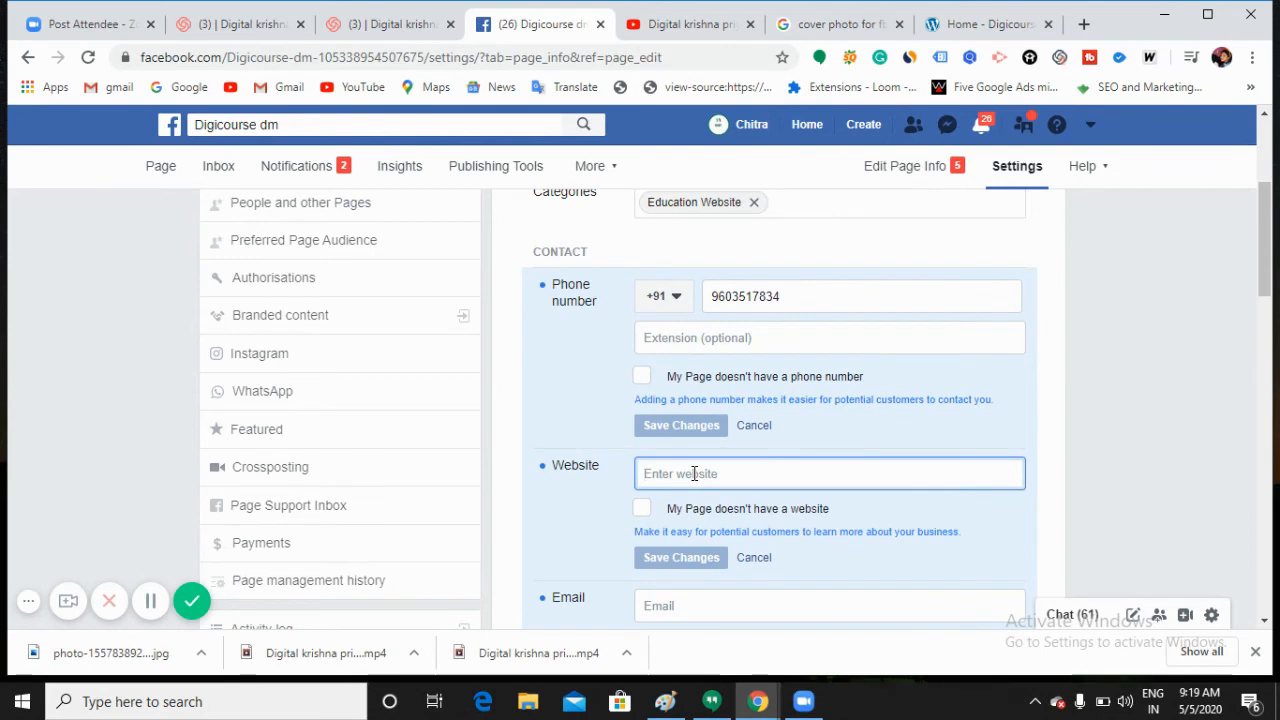
text(http://digicourse.in/)
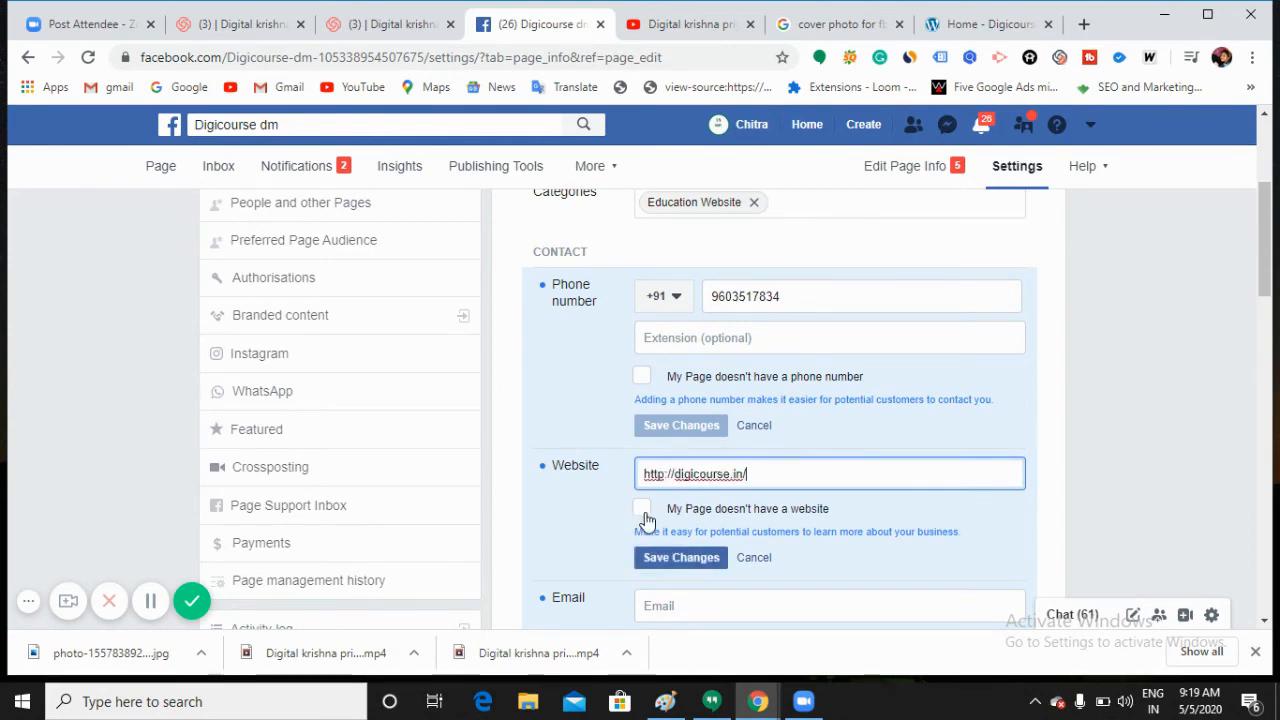
click(672, 560)
Step: Type the business contact email address into the Email field
scroll(672, 540, down, 1)
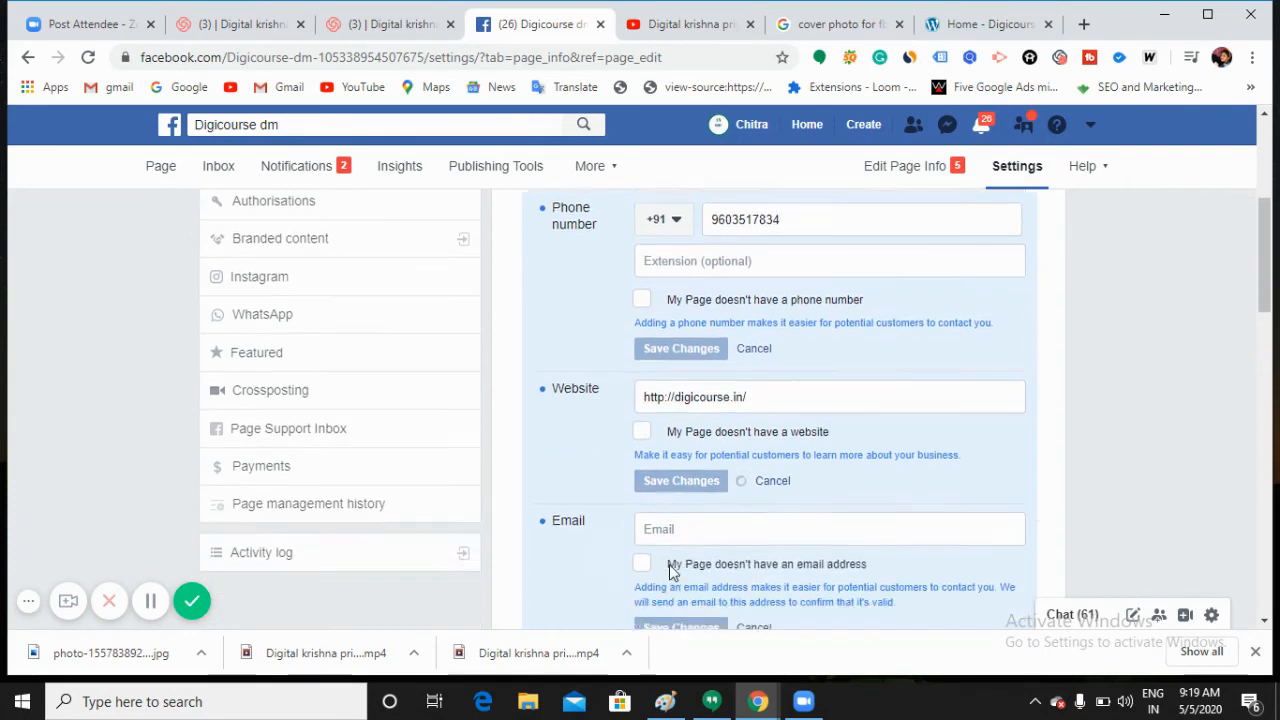
click(680, 511)
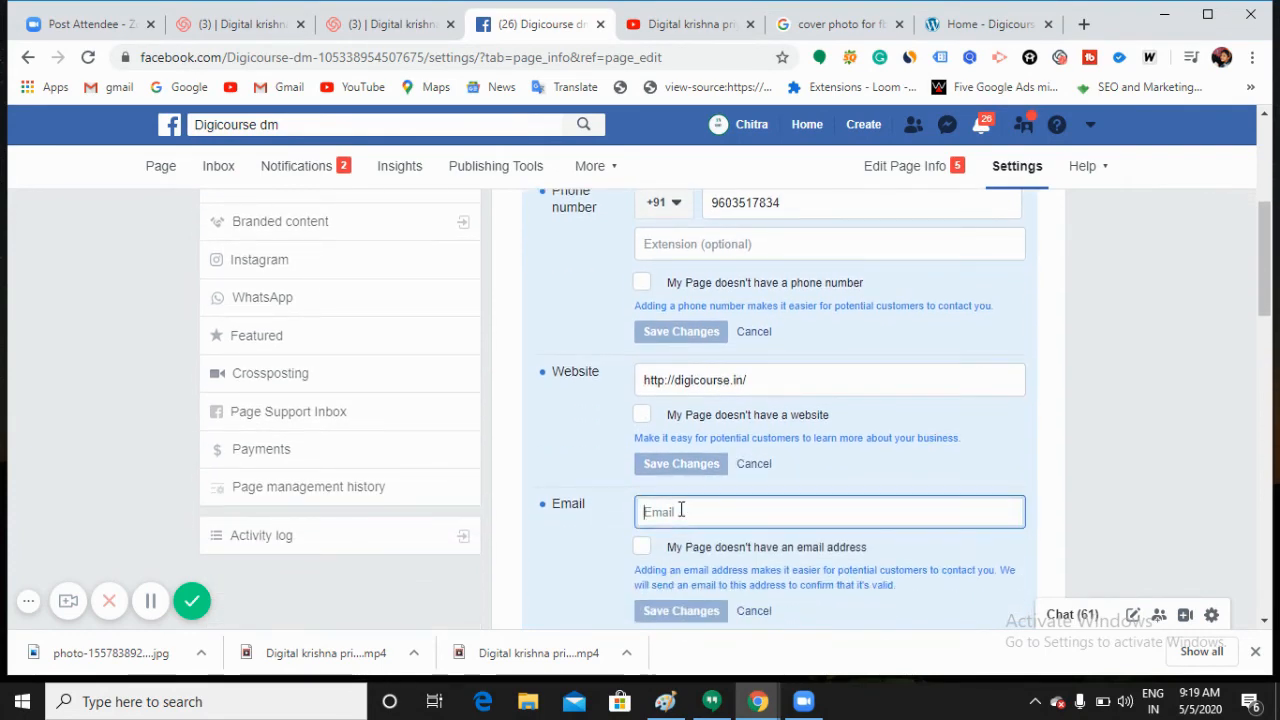
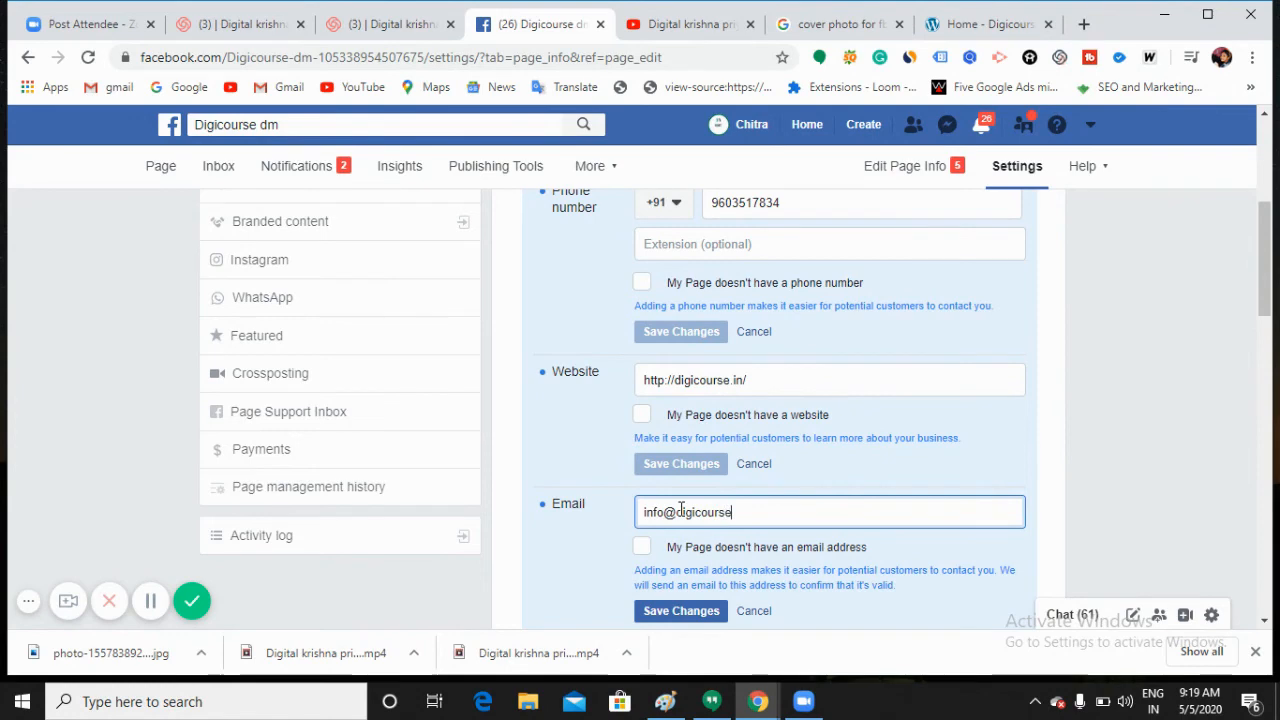
Step: Save the Page's contact email
scroll(680, 510, down, 2)
click(681, 423)
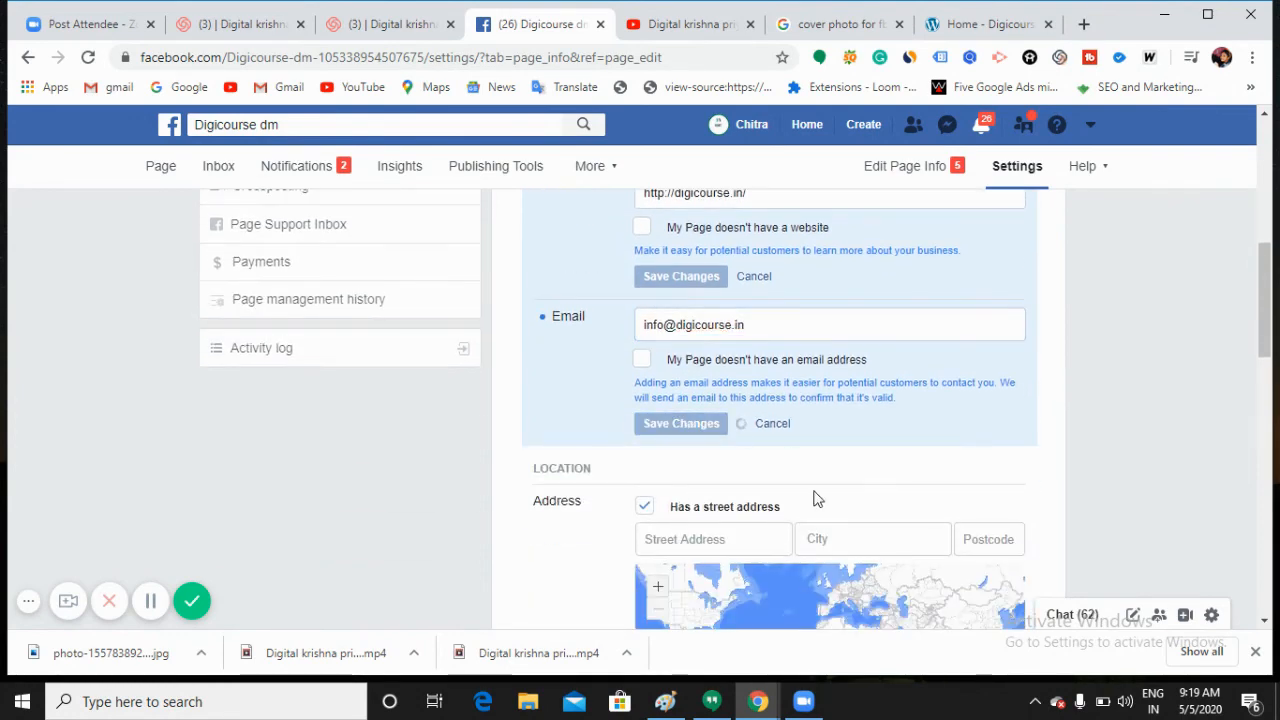
scroll(760, 485, down, 1)
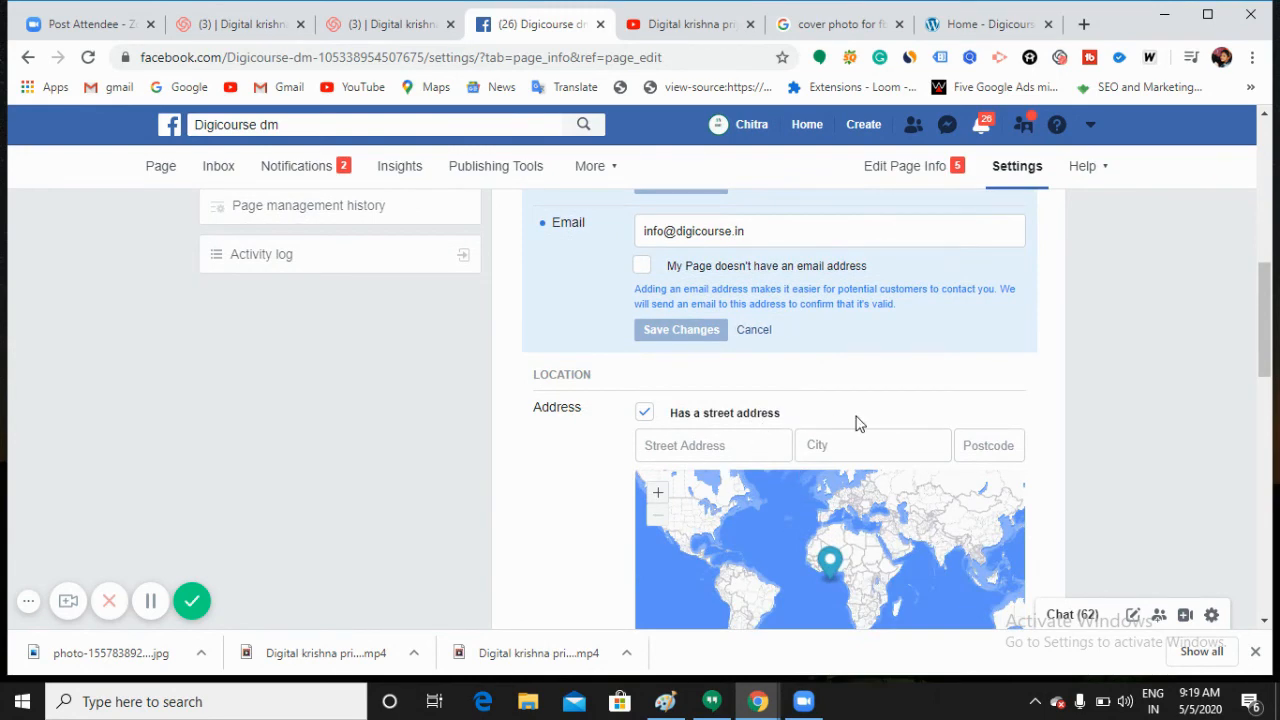
Step: Move past Location and Service area down to the Hours options
scroll(856, 423, down, 2)
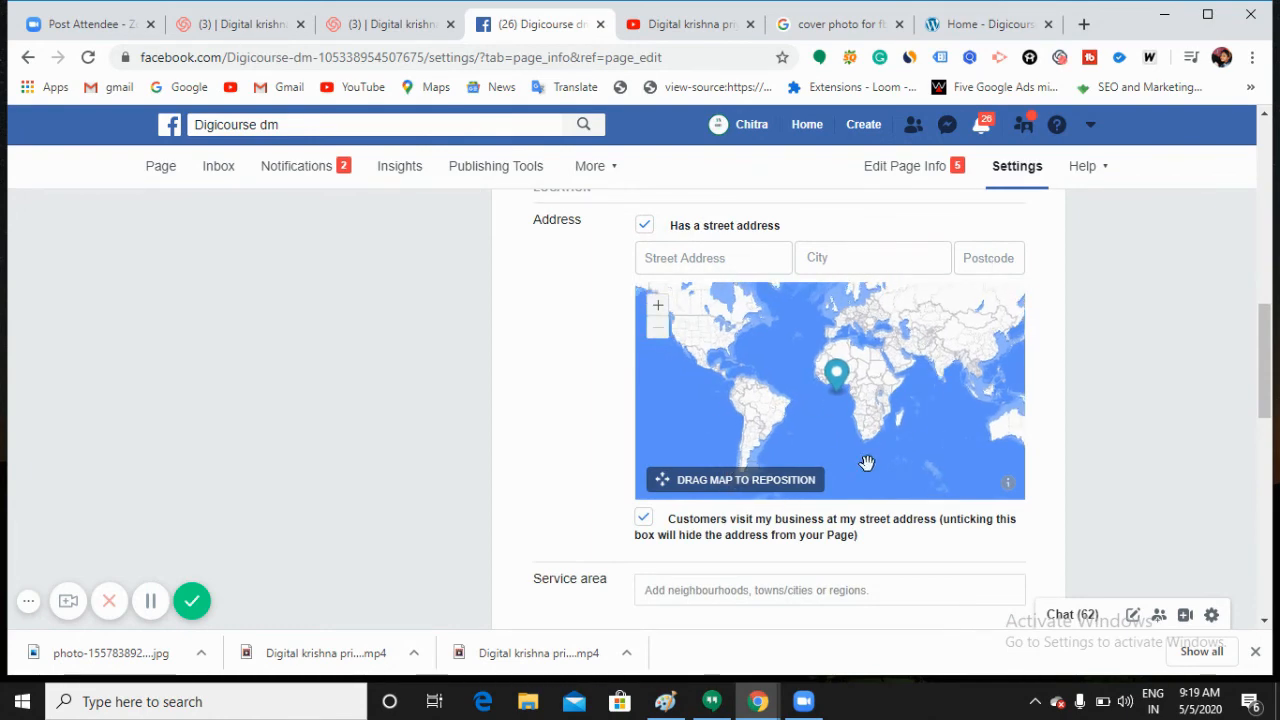
scroll(817, 589, down, 1)
click(782, 498)
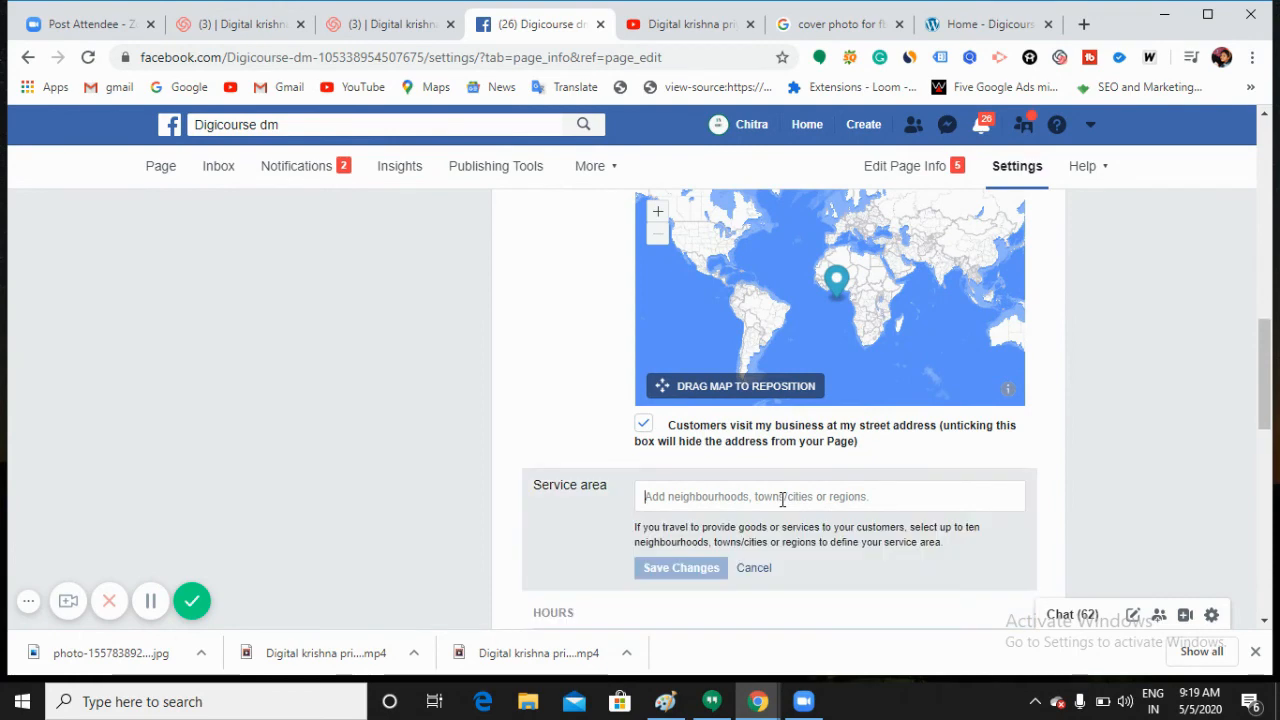
scroll(775, 480, down, 2)
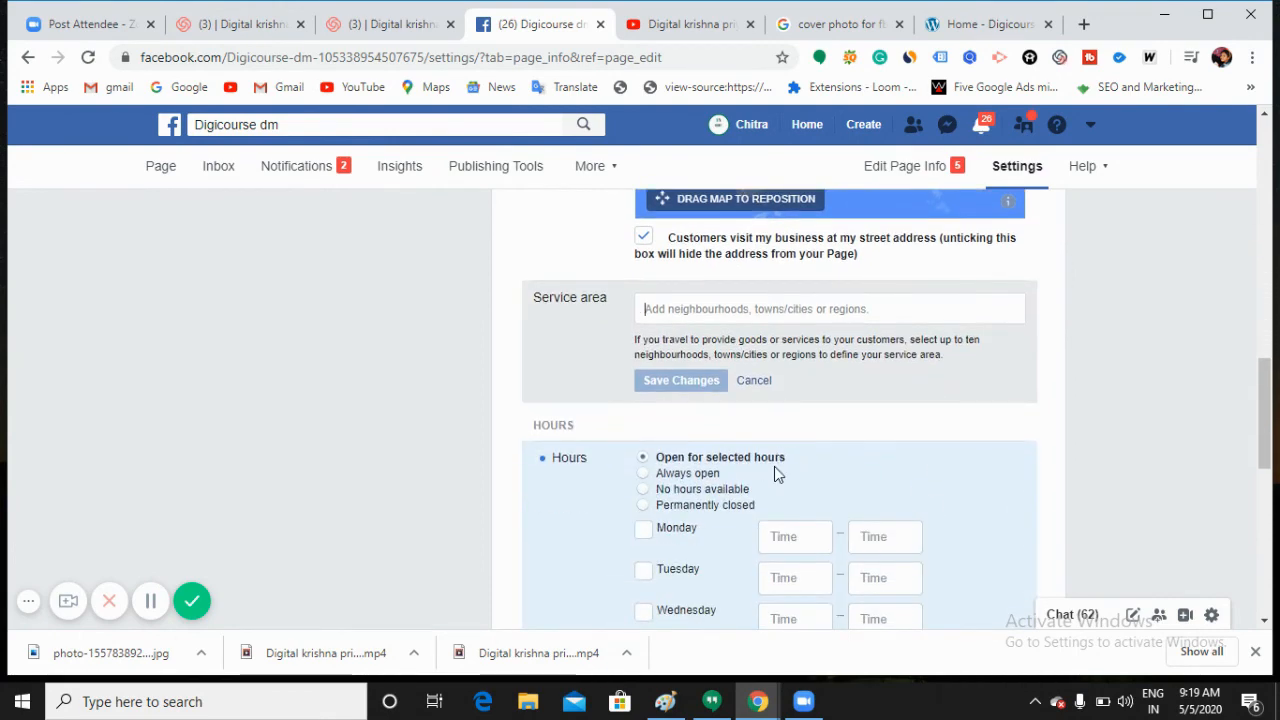
scroll(755, 470, down, 2)
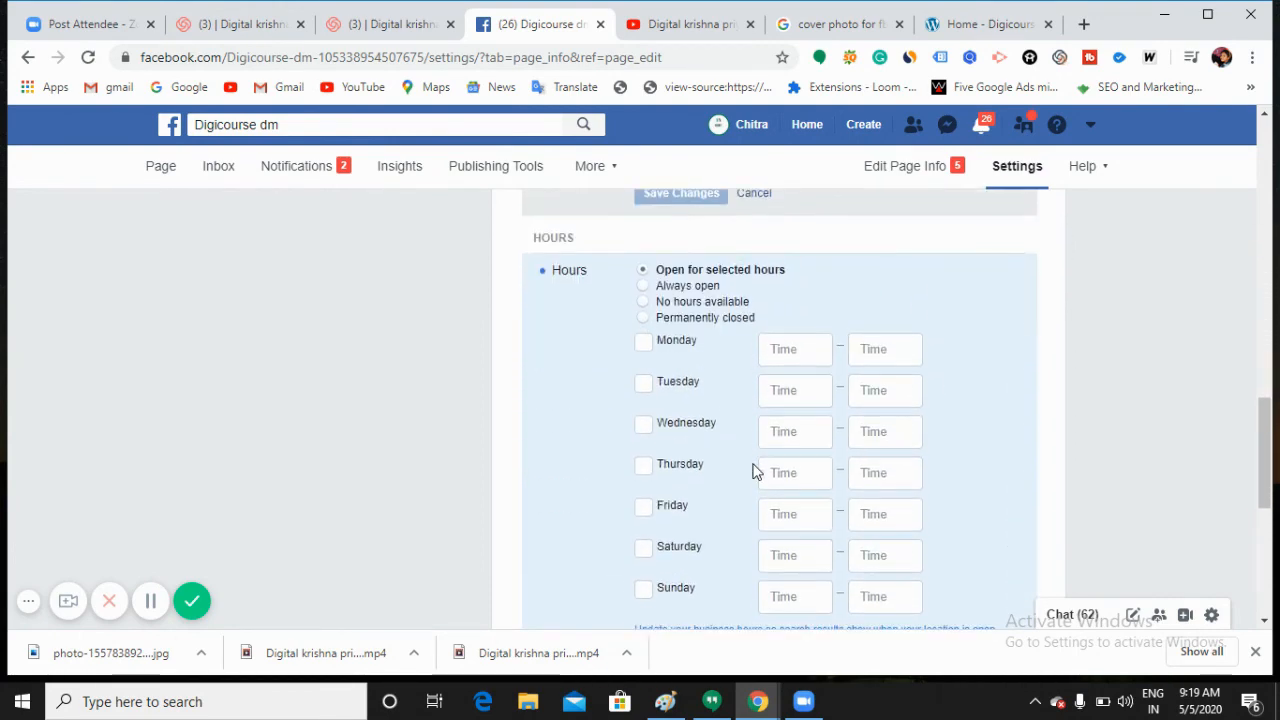
click(645, 288)
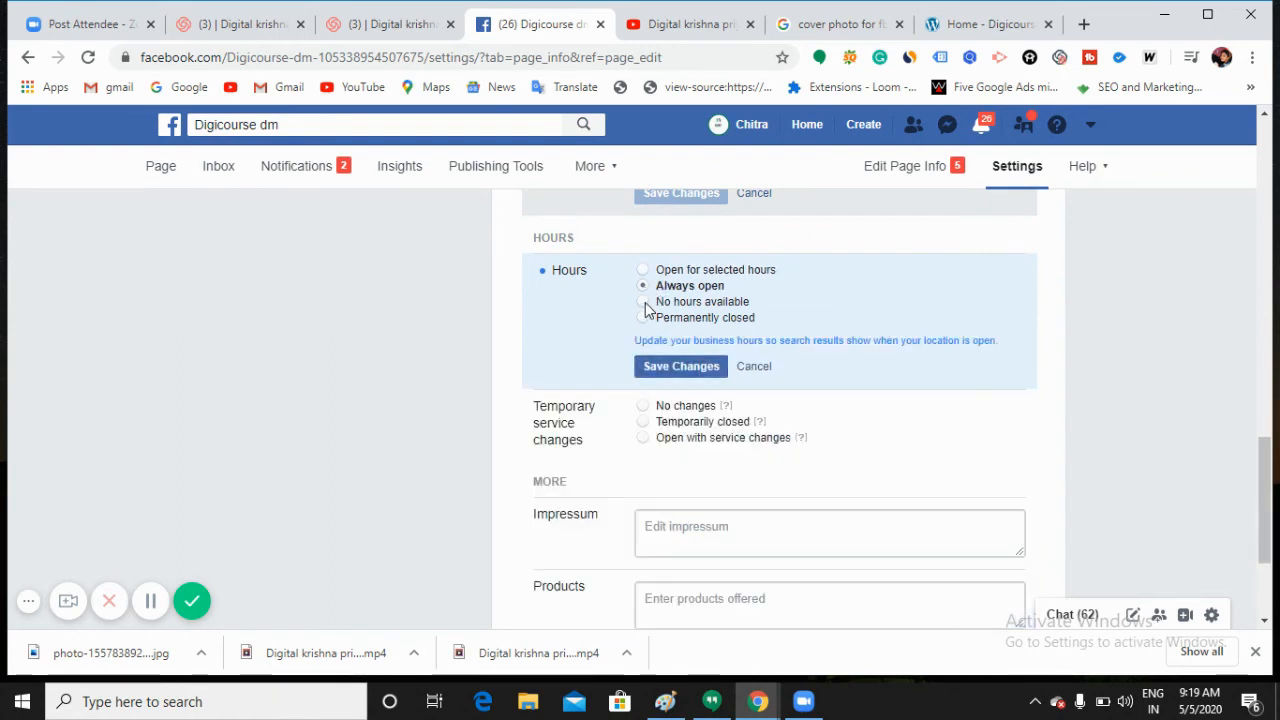
click(645, 303)
click(645, 318)
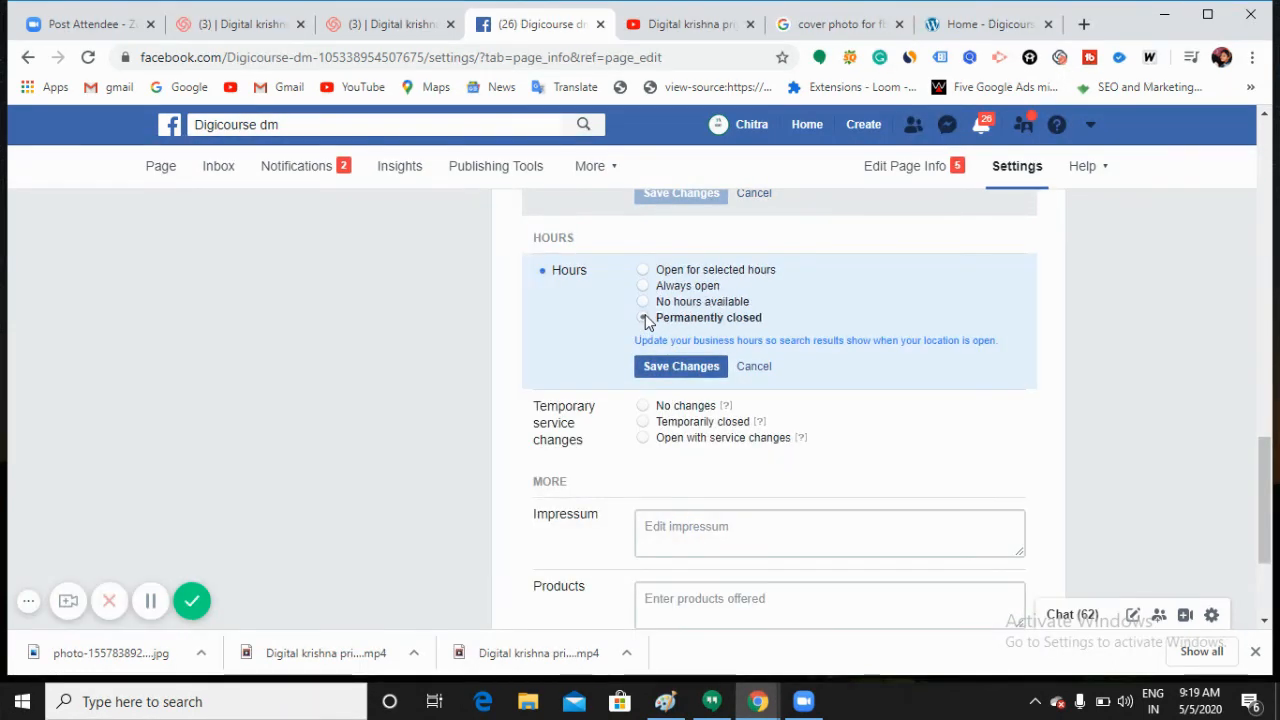
click(644, 271)
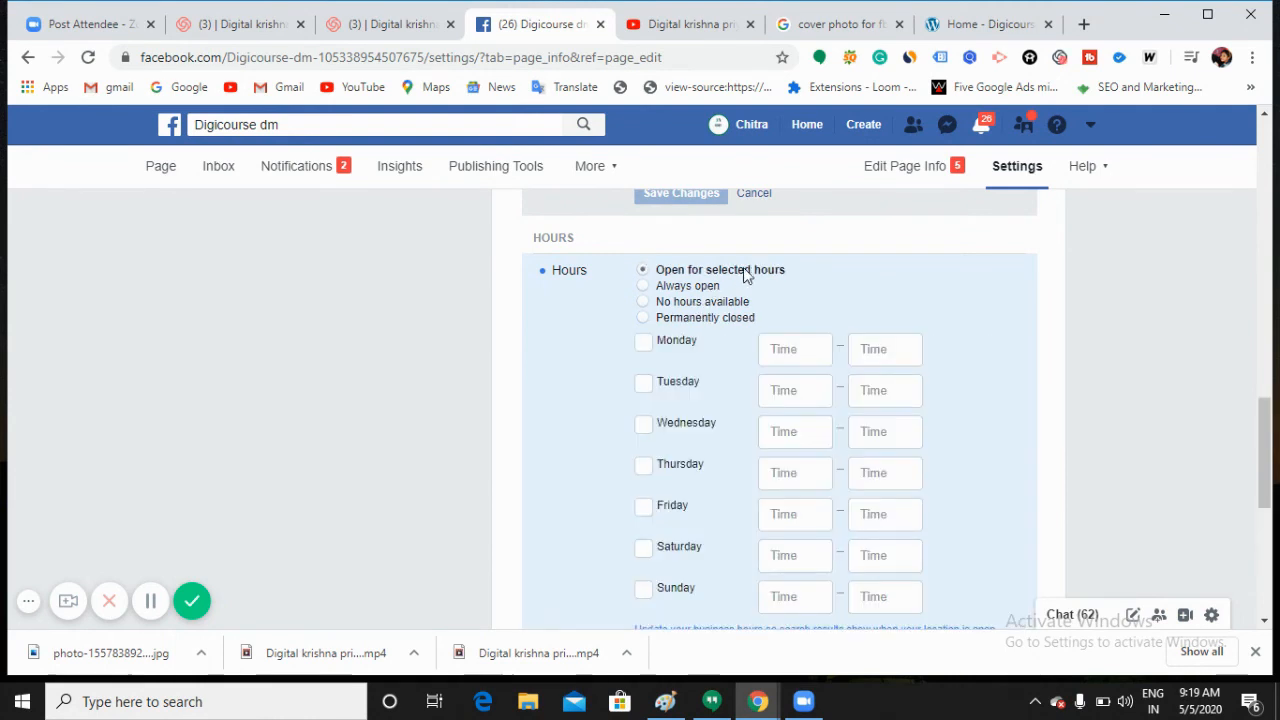
click(643, 343)
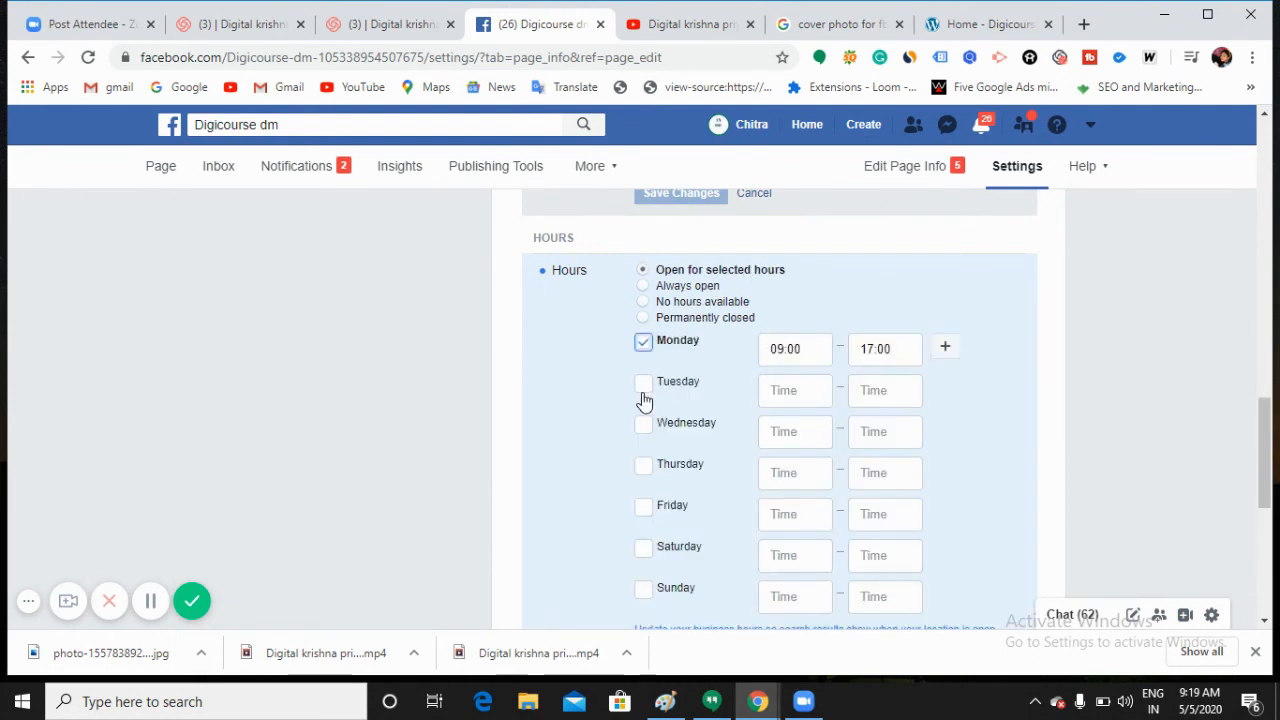
click(807, 355)
key(Tab)
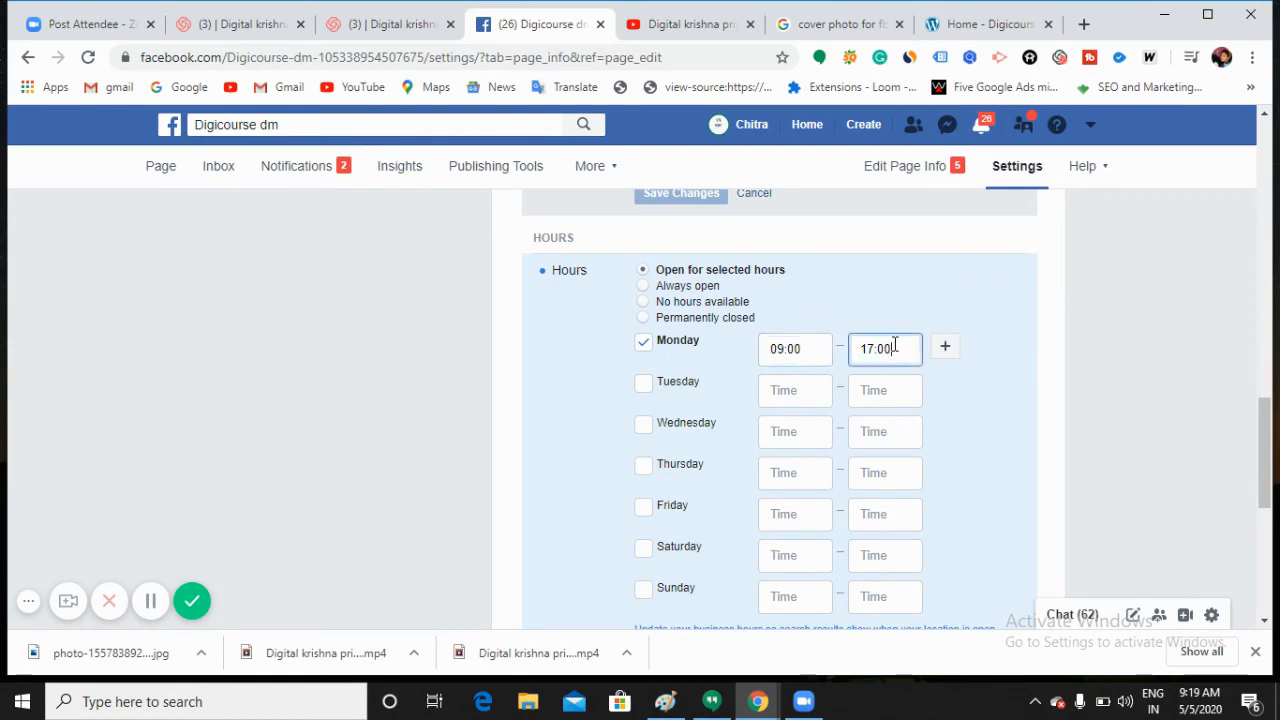
click(643, 343)
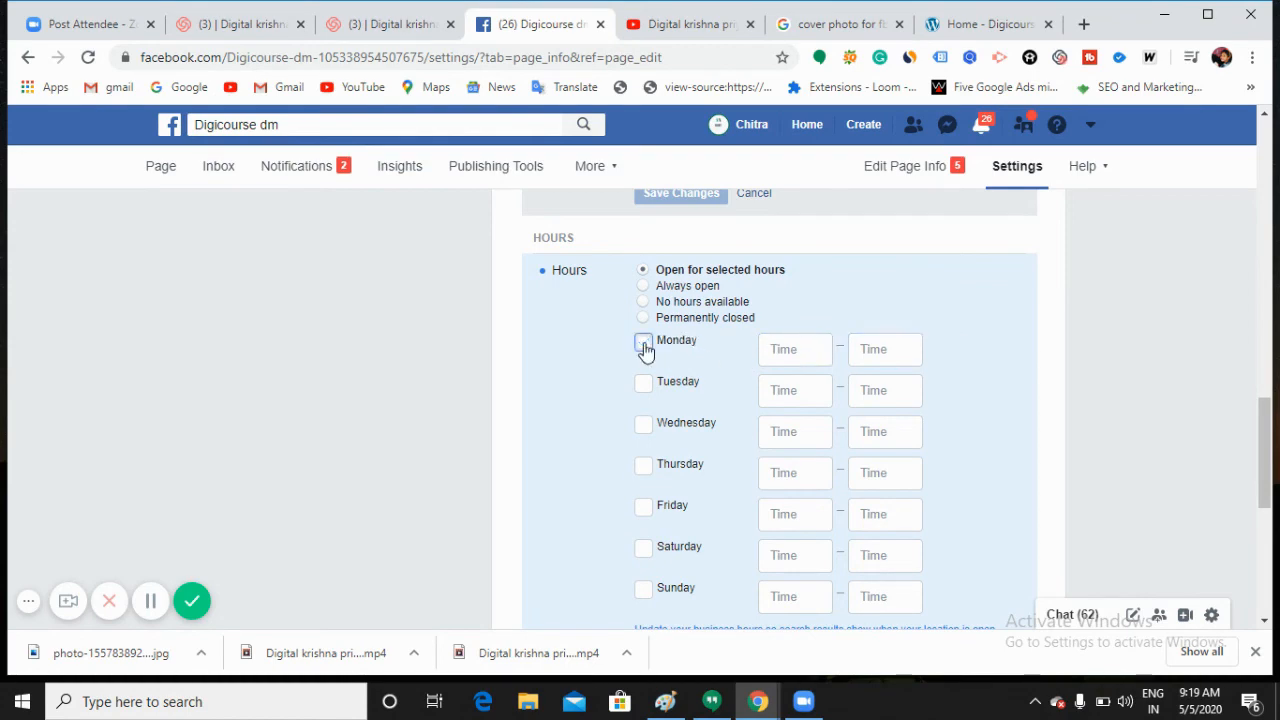
scroll(721, 370, down, 2)
scroll(728, 388, down, 3)
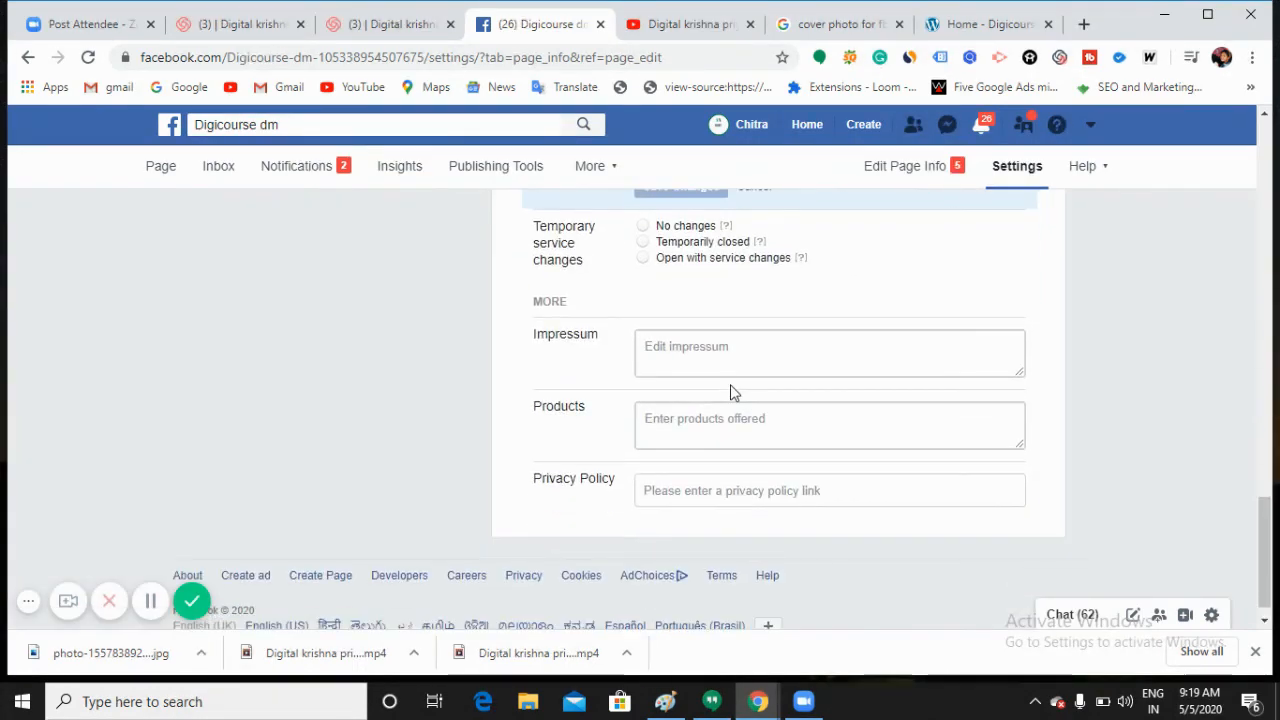
scroll(732, 388, up, 4)
scroll(731, 386, up, 10)
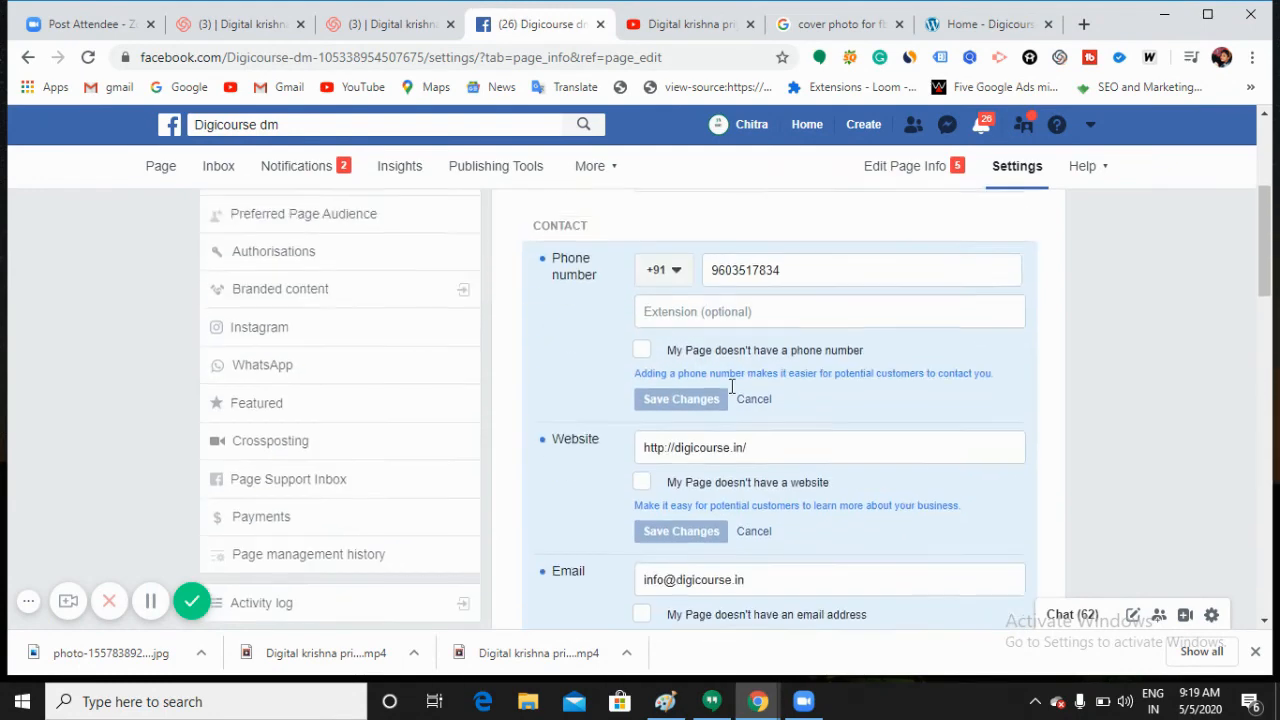
scroll(730, 393, up, 1)
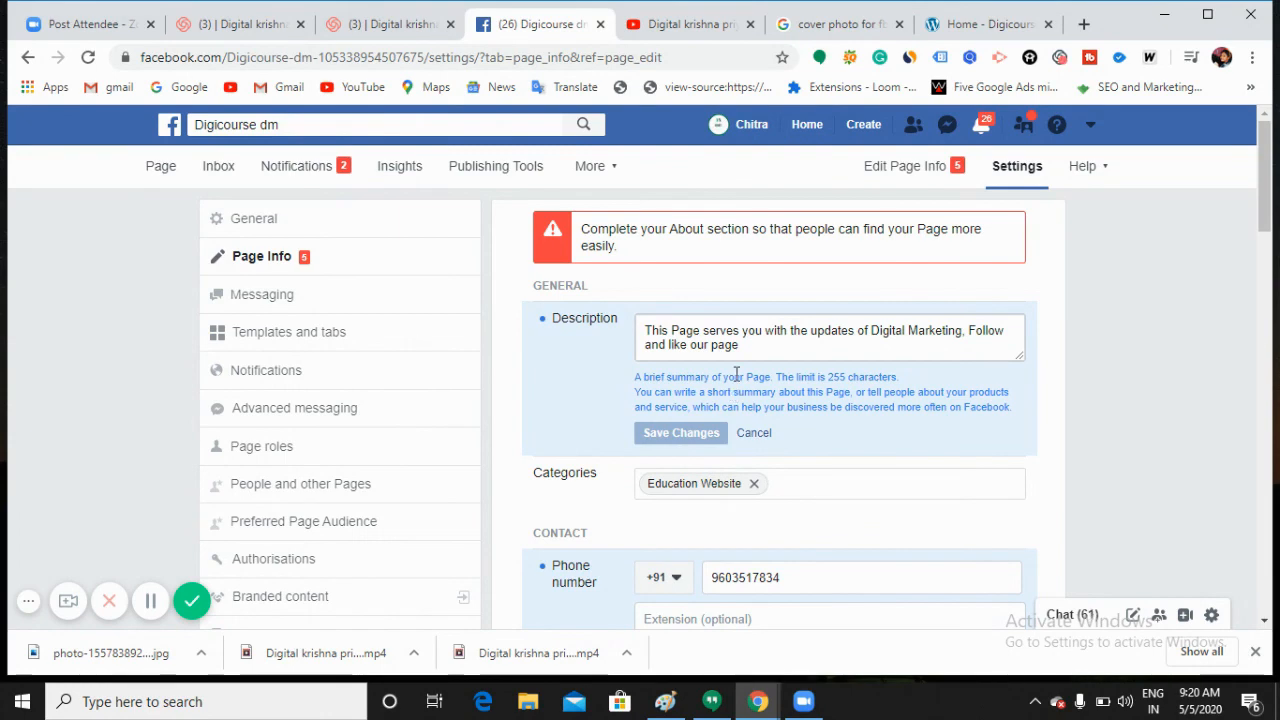
Step: Review the Digicourse dm Messaging settings, including Return-key sending and the greeting
click(291, 308)
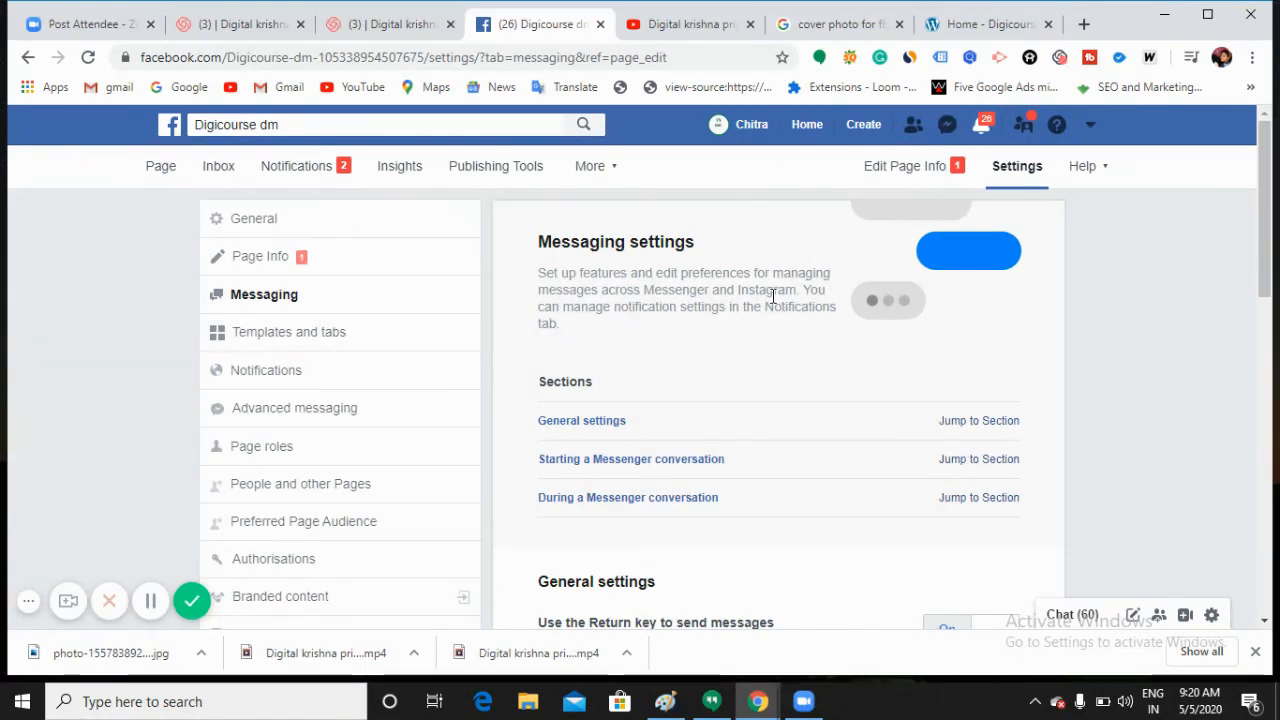
scroll(775, 300, down, 6)
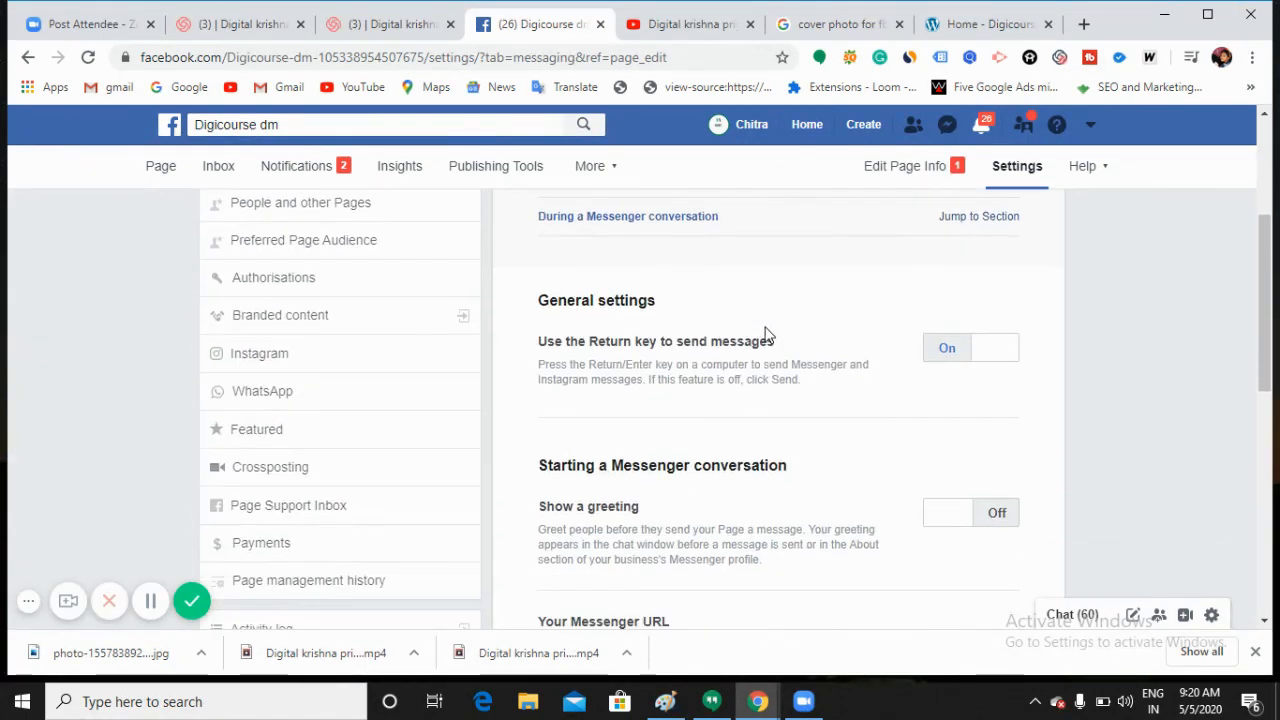
scroll(767, 362, up, 4)
scroll(767, 362, up, 2)
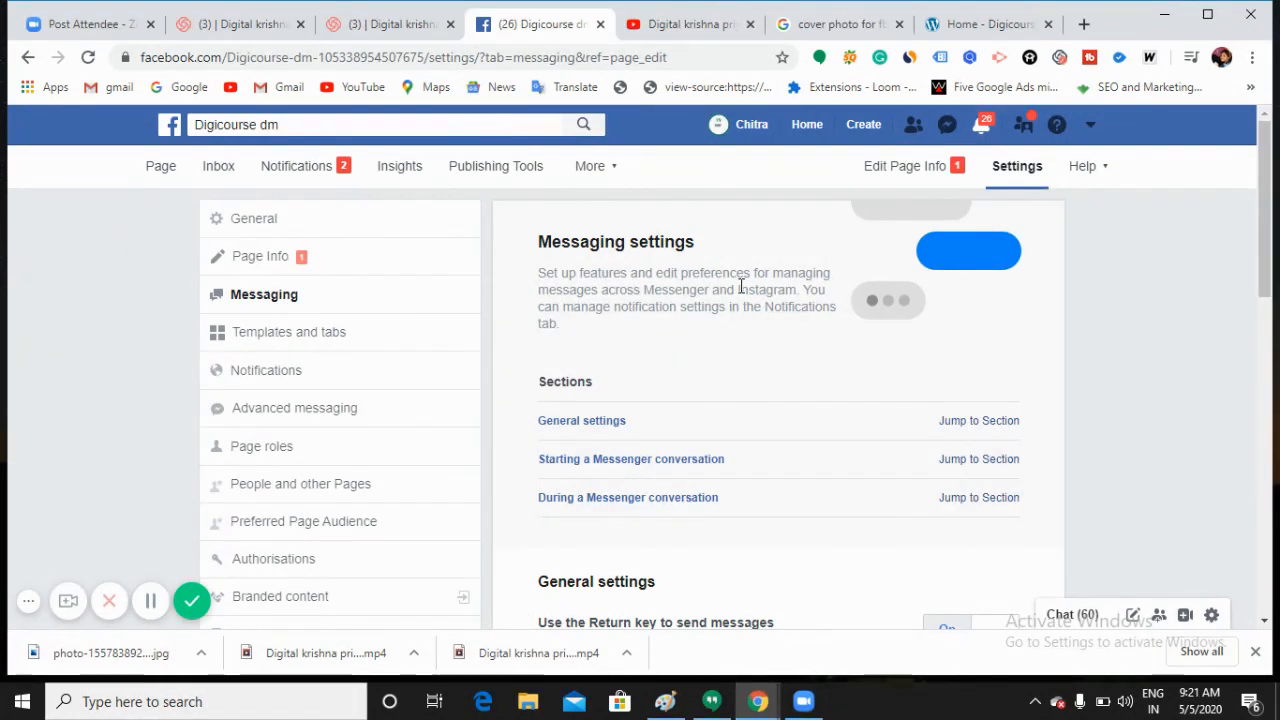
scroll(740, 288, down, 3)
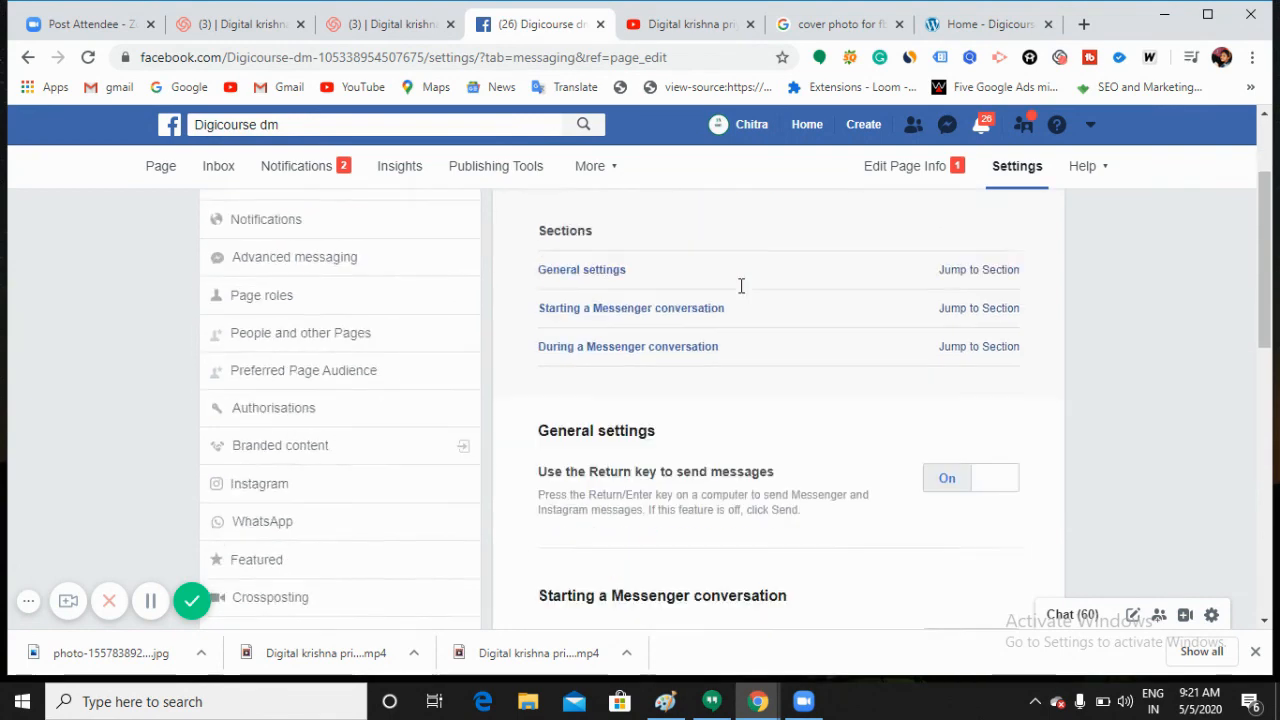
scroll(777, 343, down, 1)
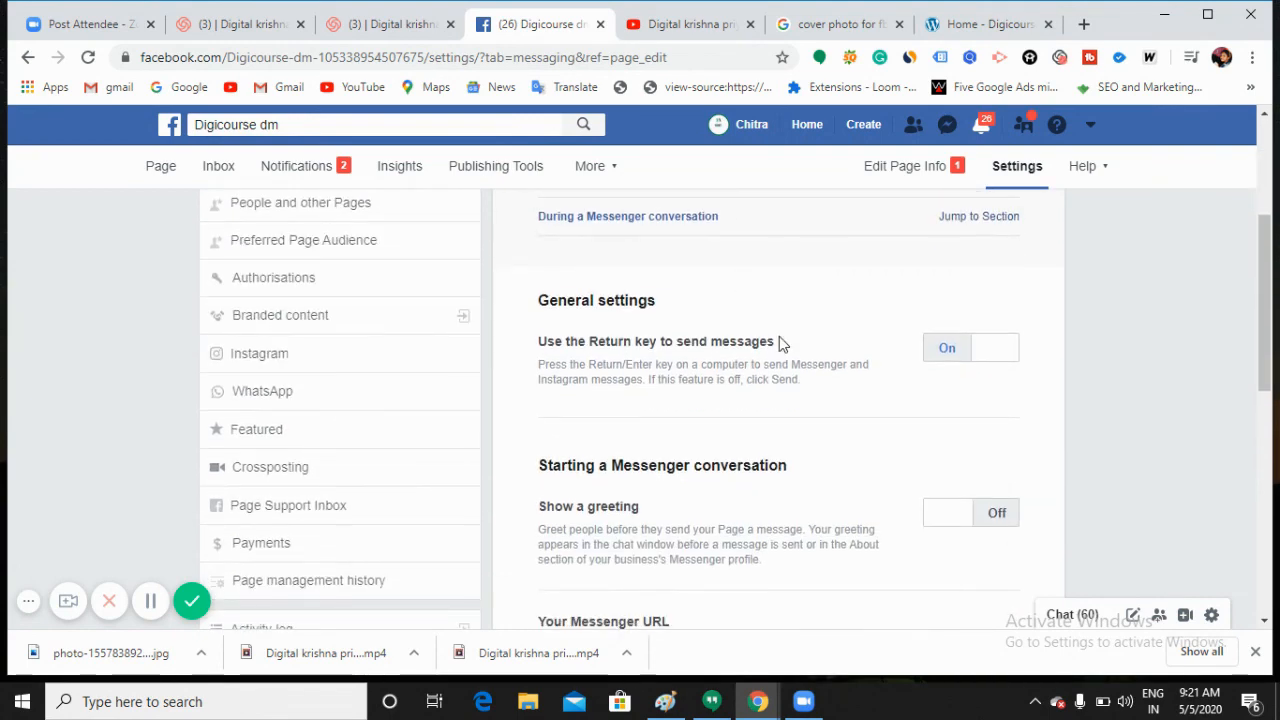
scroll(777, 343, up, 4)
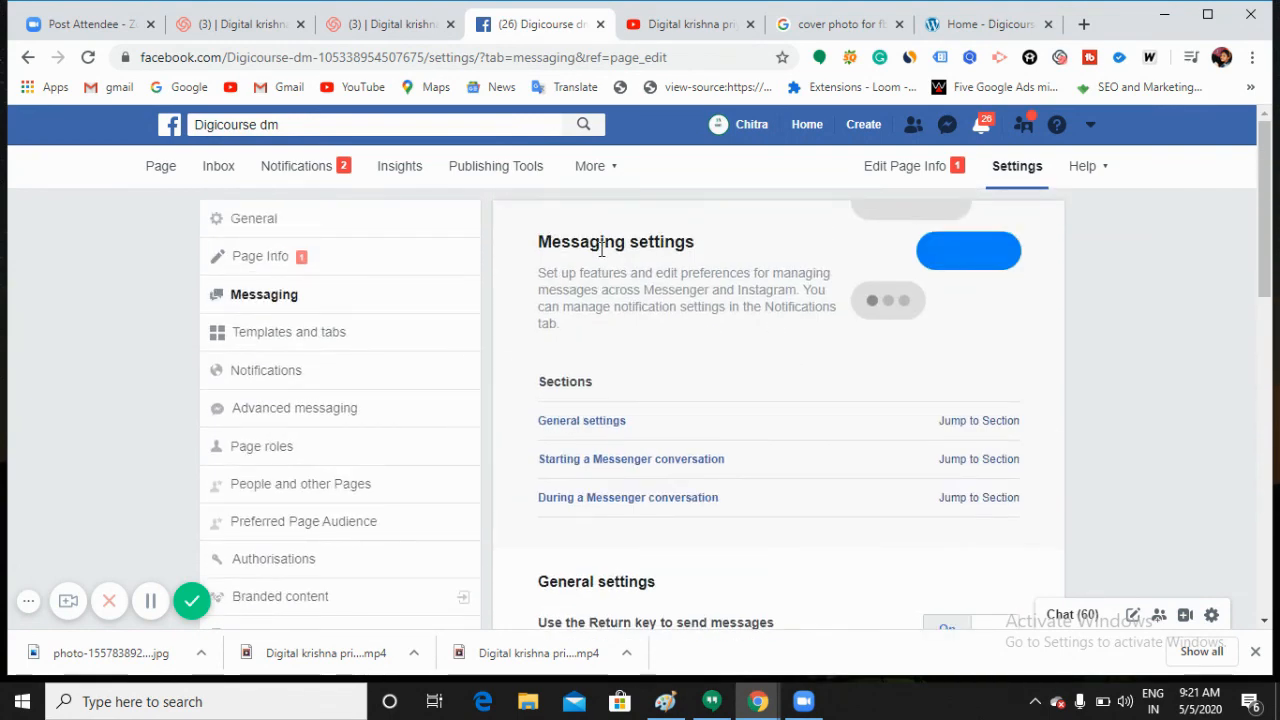